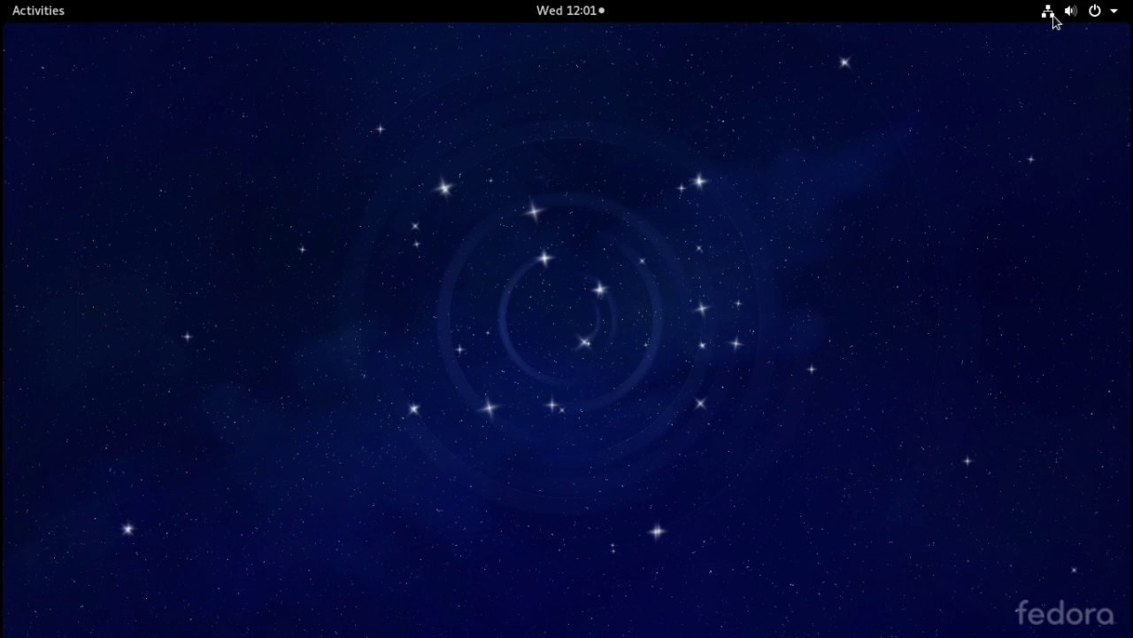
Look over the system menu's volume and user account options, as well as the notifications and calendar
click(1098, 12)
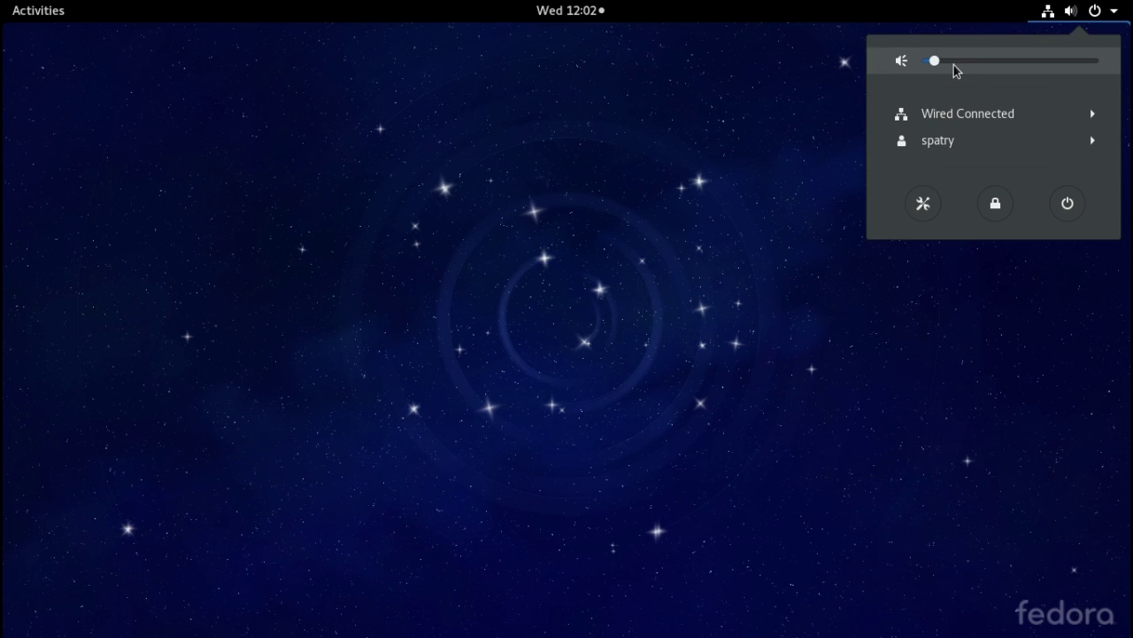
mouse_move(939, 62)
mouse_down()
mouse_move(1102, 62)
mouse_move(936, 62)
mouse_up()
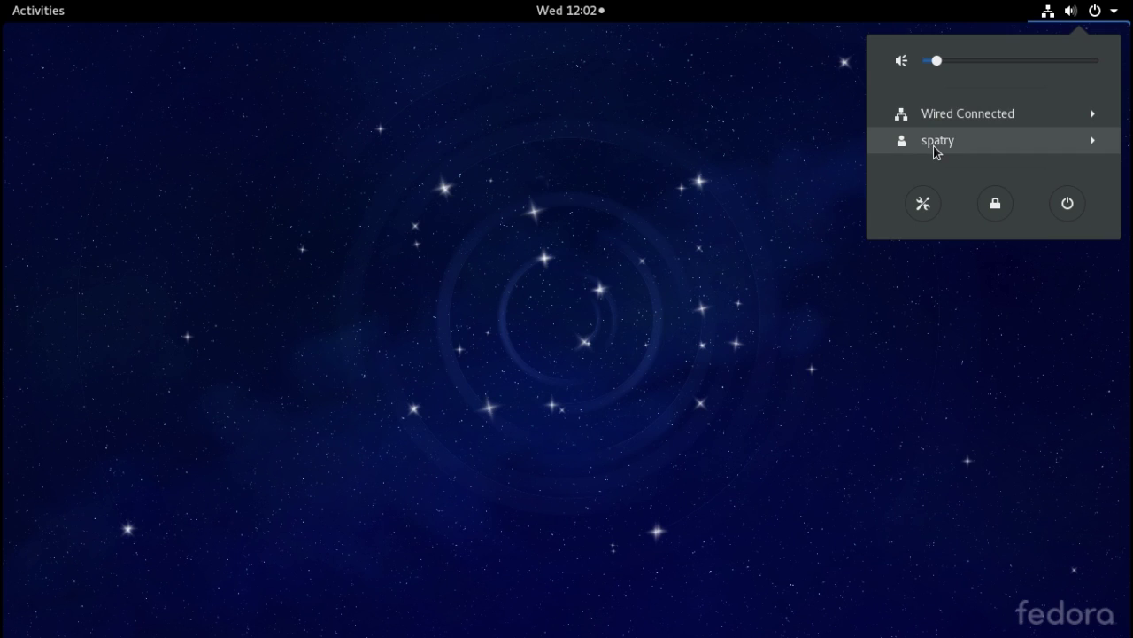
click(936, 151)
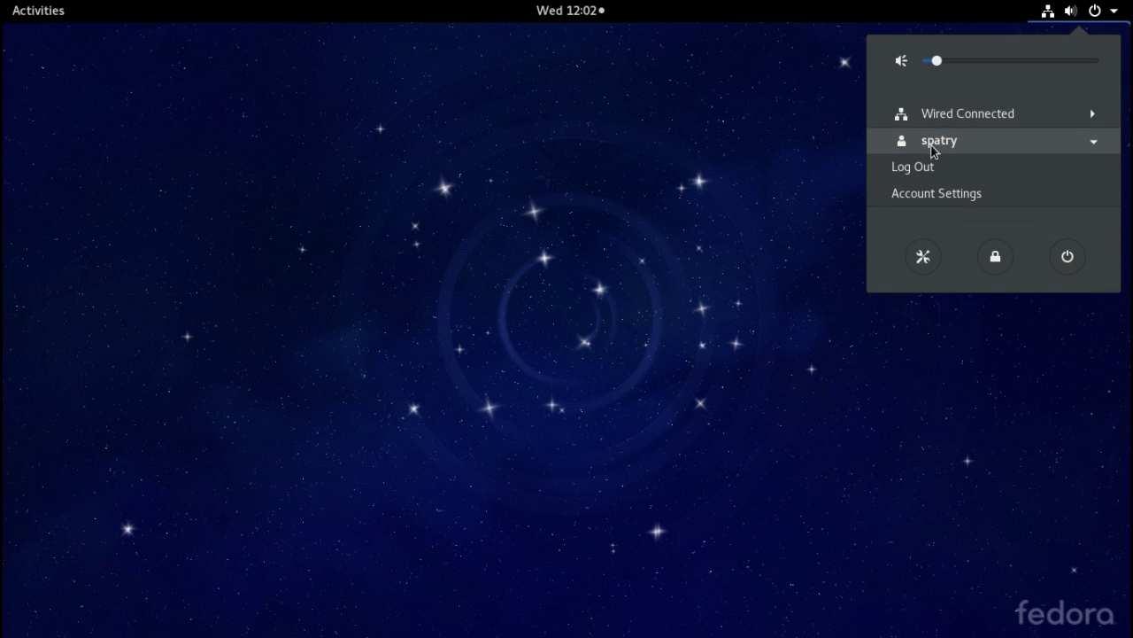
click(932, 146)
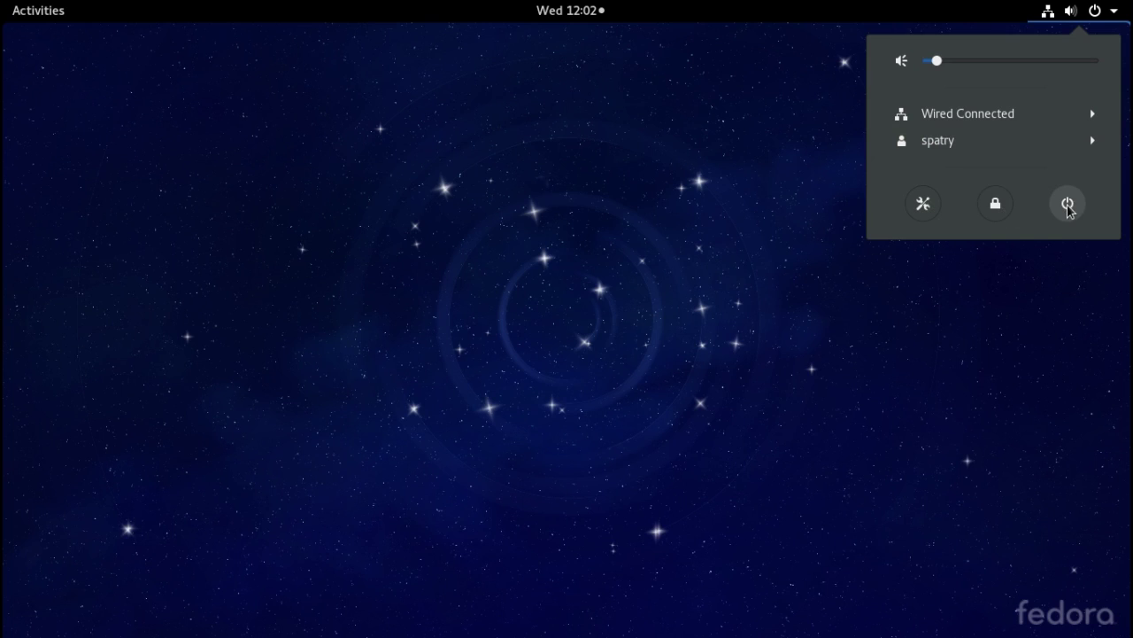
click(563, 15)
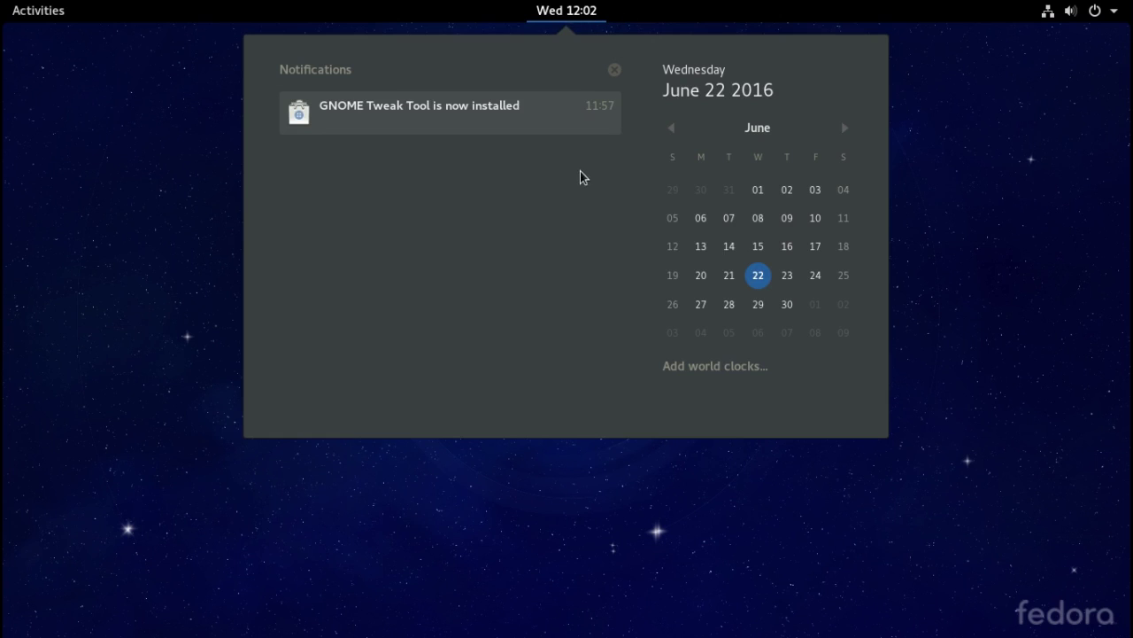
key(Escape)
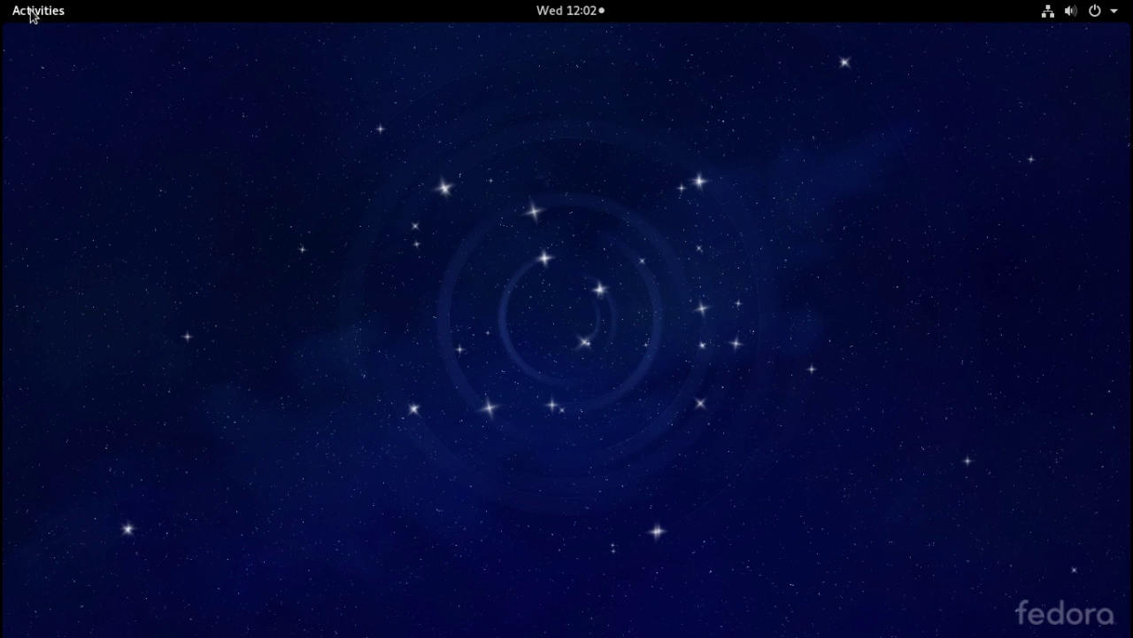
Browse the full list of installed applications, including the contents of the Sundry and Utilities folders
key(super)
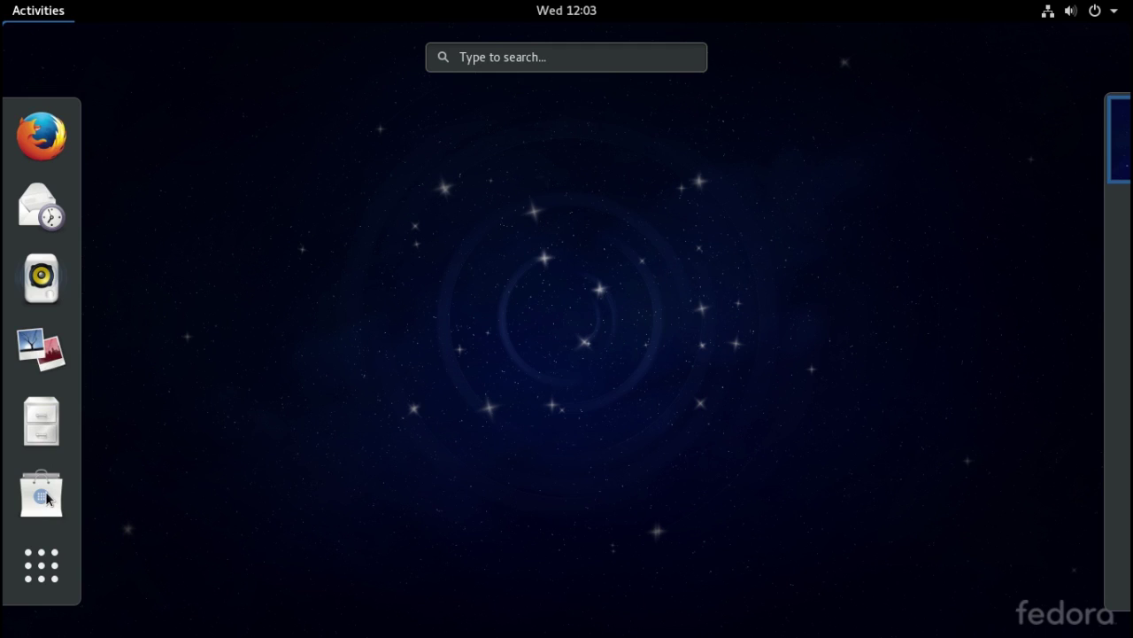
click(41, 567)
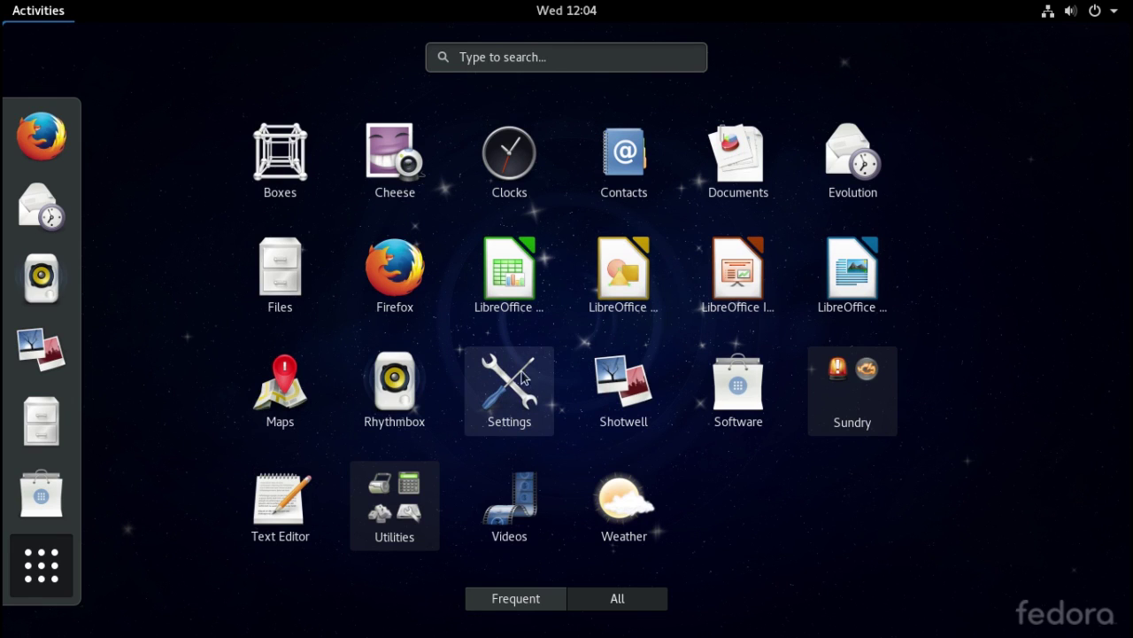
click(848, 394)
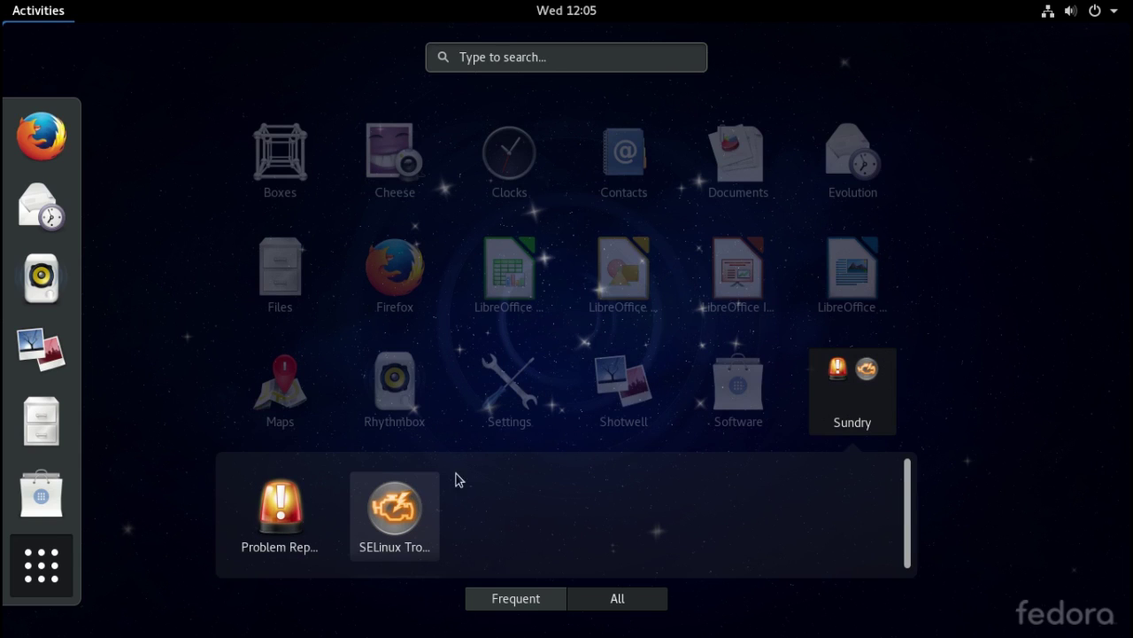
click(926, 377)
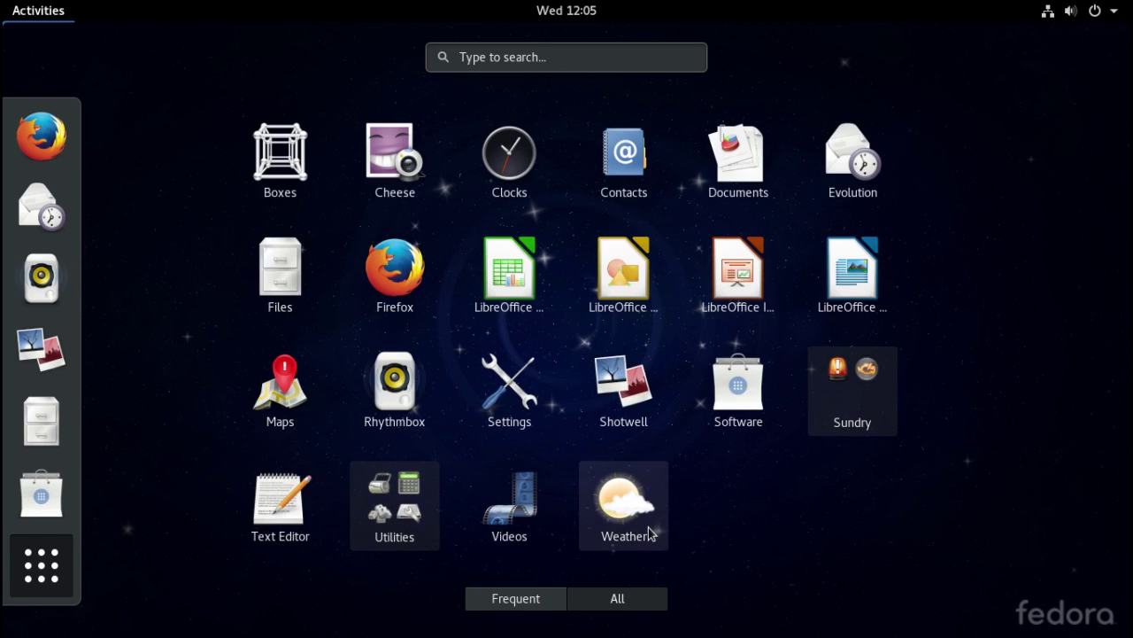
click(396, 537)
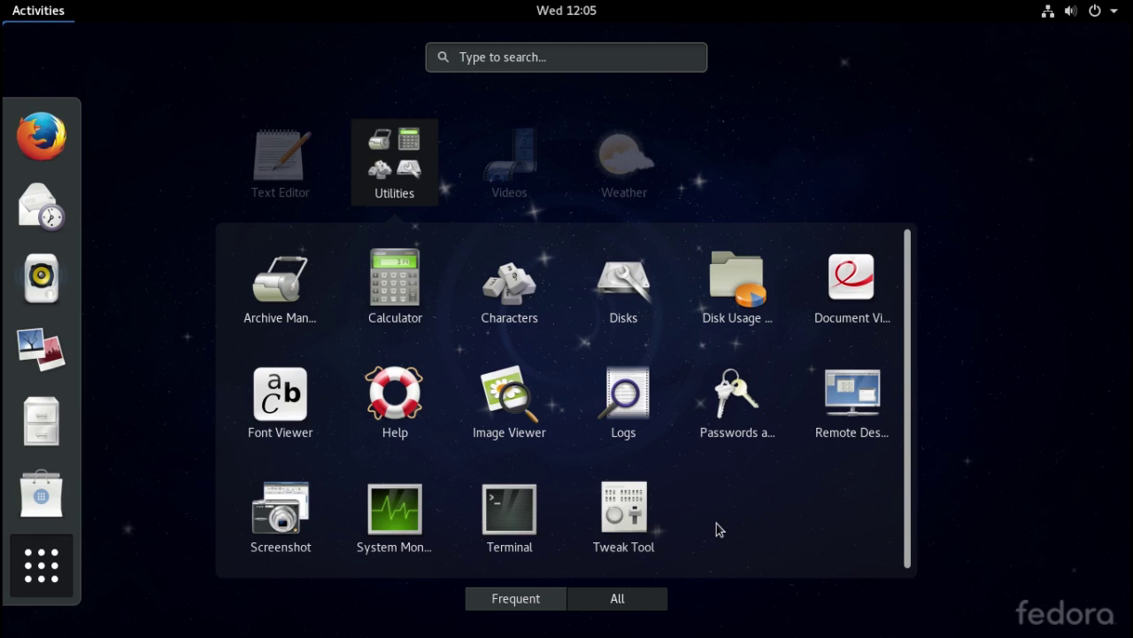
Open Files at the Home folder and shift its window slightly on the desktop
click(36, 429)
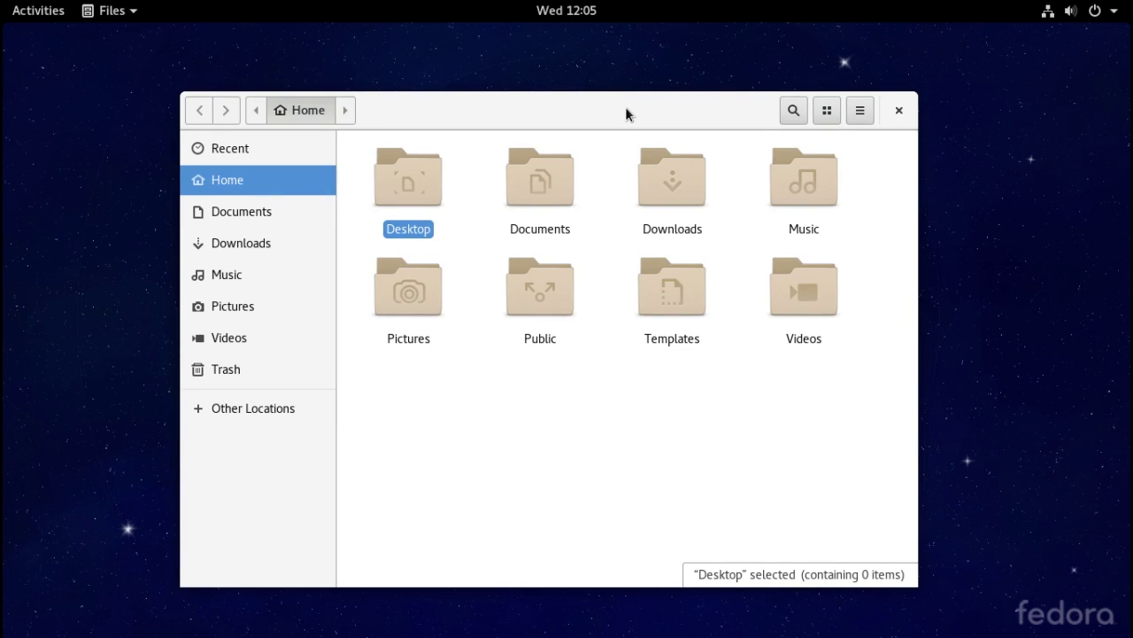
mouse_move(626, 112)
mouse_down()
mouse_move(658, 109)
mouse_move(607, 118)
mouse_up()
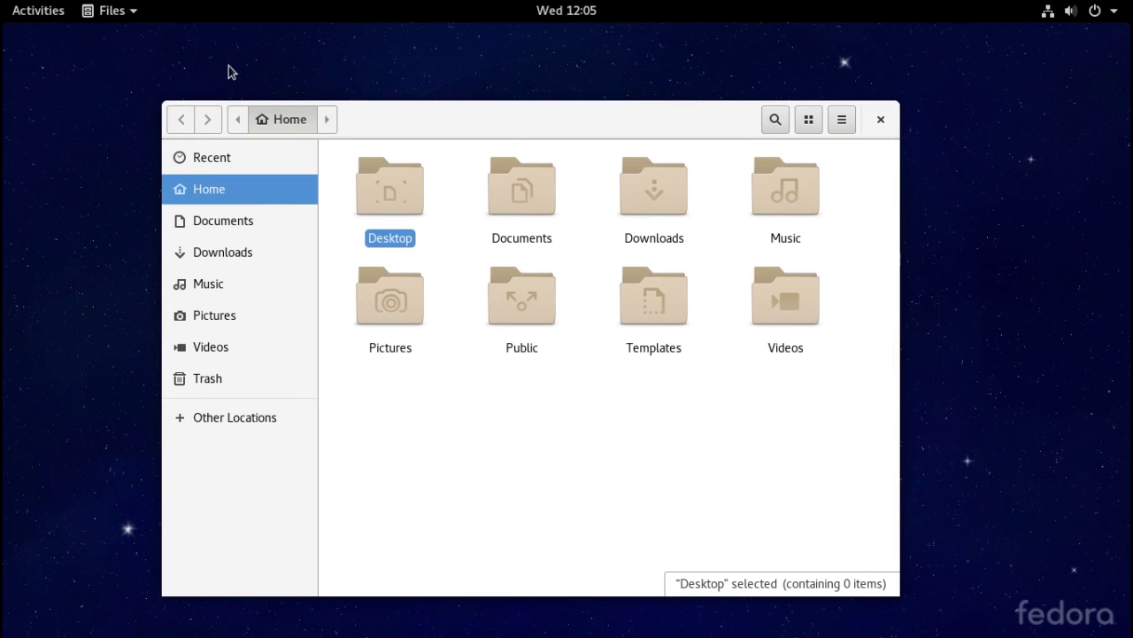
Open Tweak Tool, turn on Global Dark Theme in the Appearance settings, and close the tool
click(25, 13)
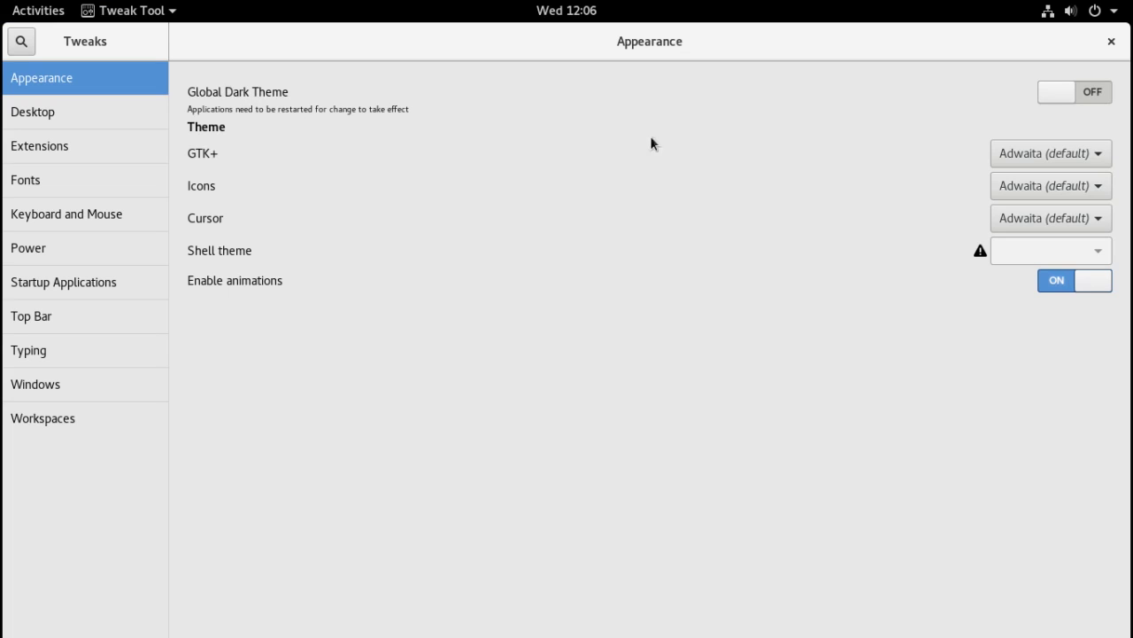
click(1088, 99)
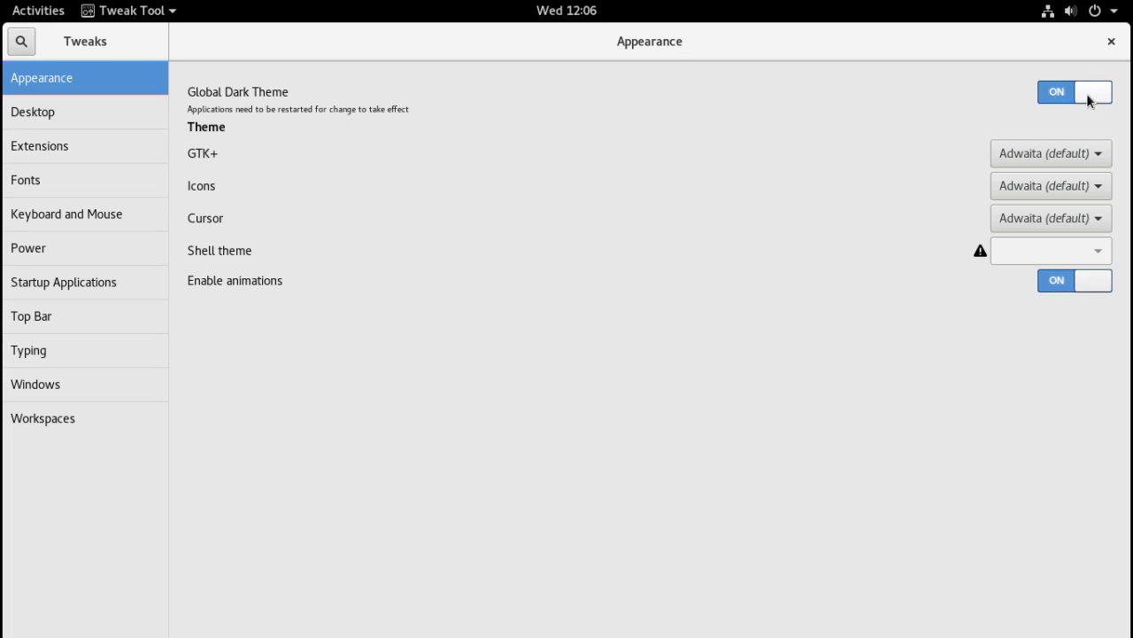
click(1111, 41)
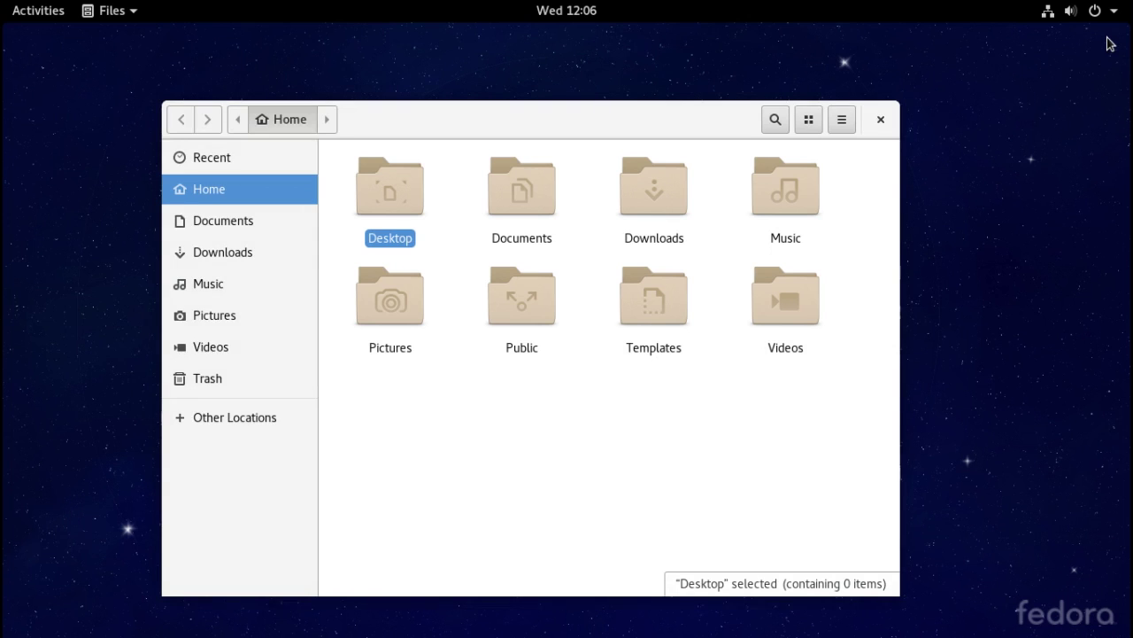
Close Files and reopen it to check whether the dark theme applies to its window
click(882, 119)
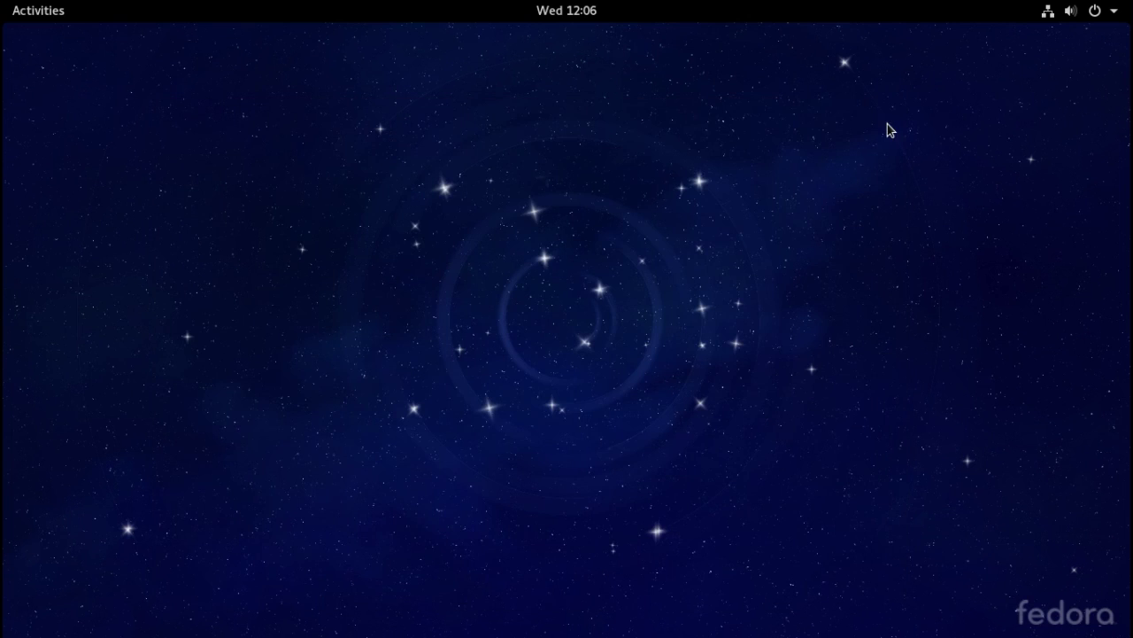
click(47, 16)
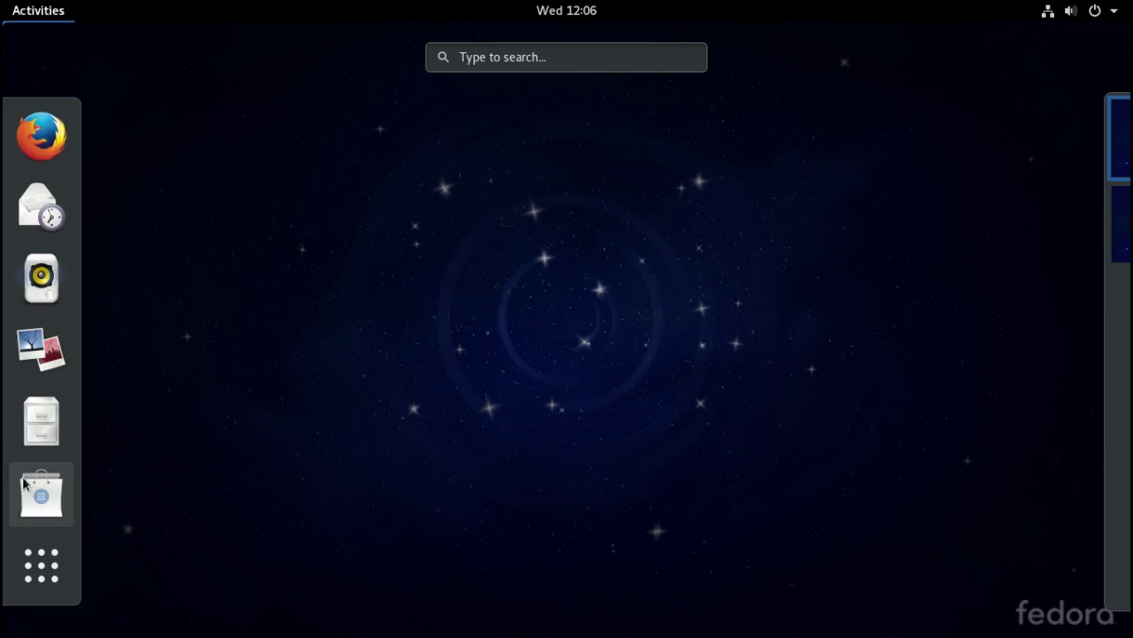
click(38, 432)
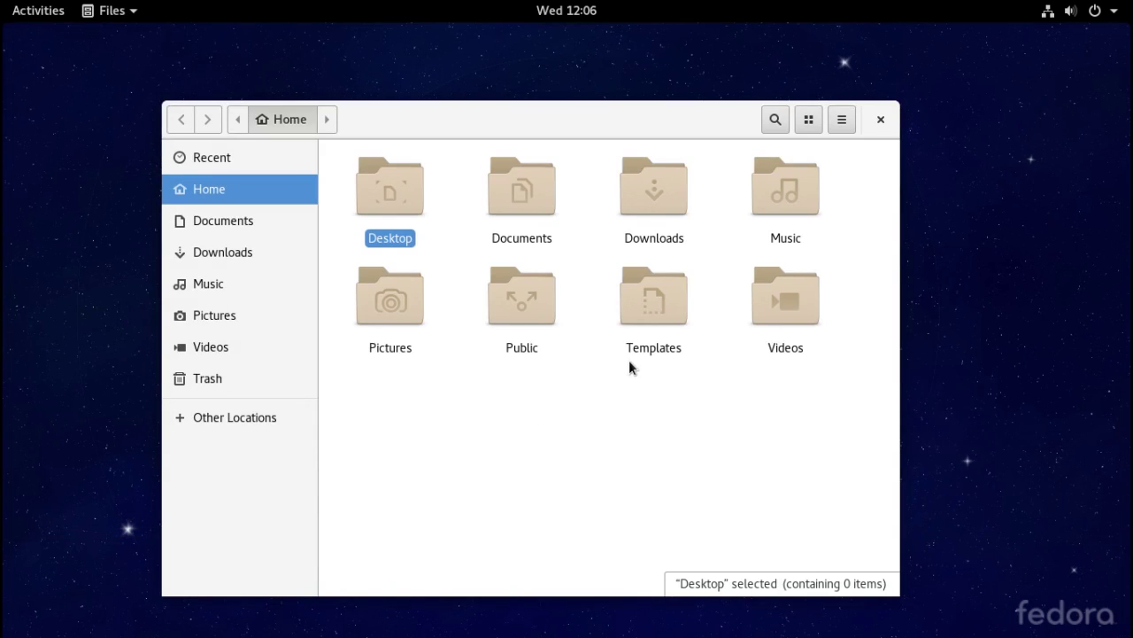
Reopen Tweak Tool to check the Global Dark Theme setting and the tool's own appearance, and close it
click(34, 16)
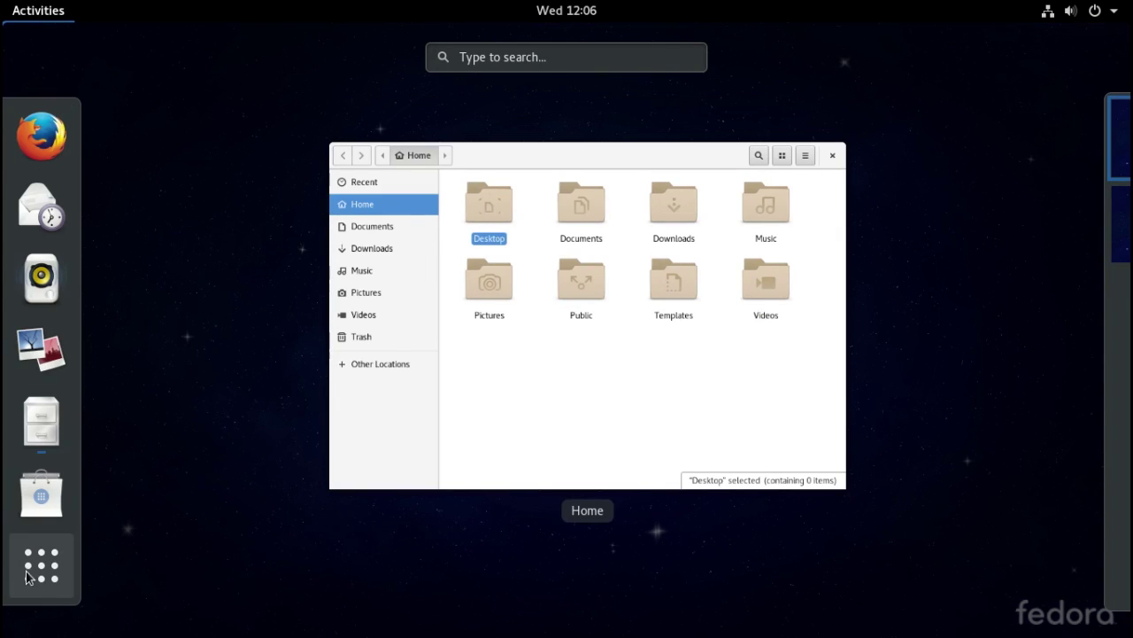
click(27, 574)
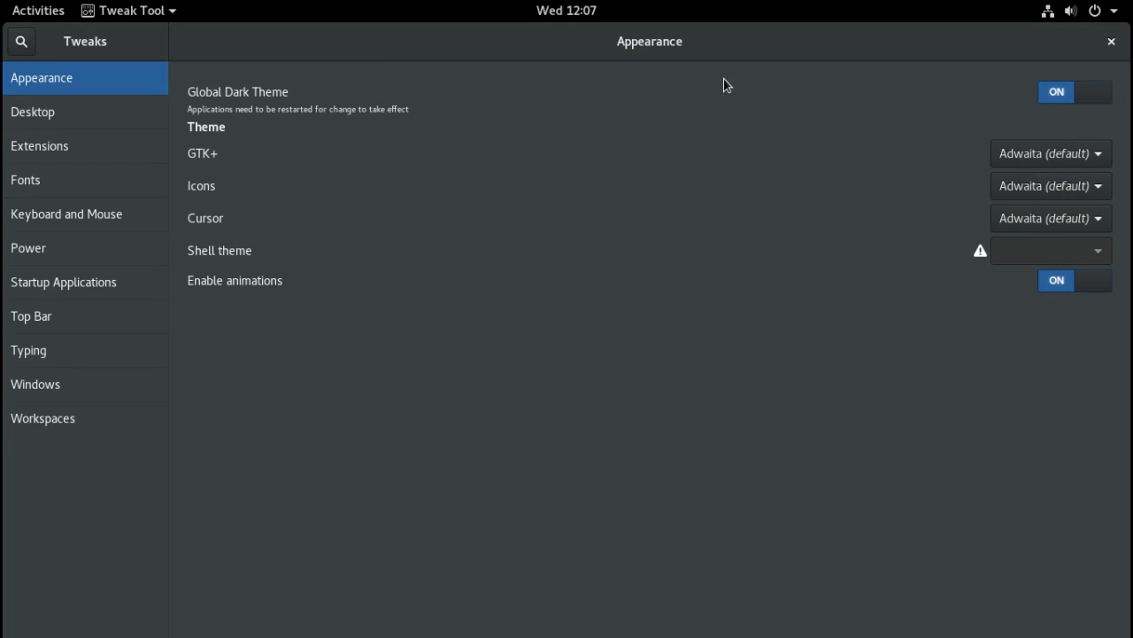
click(1112, 42)
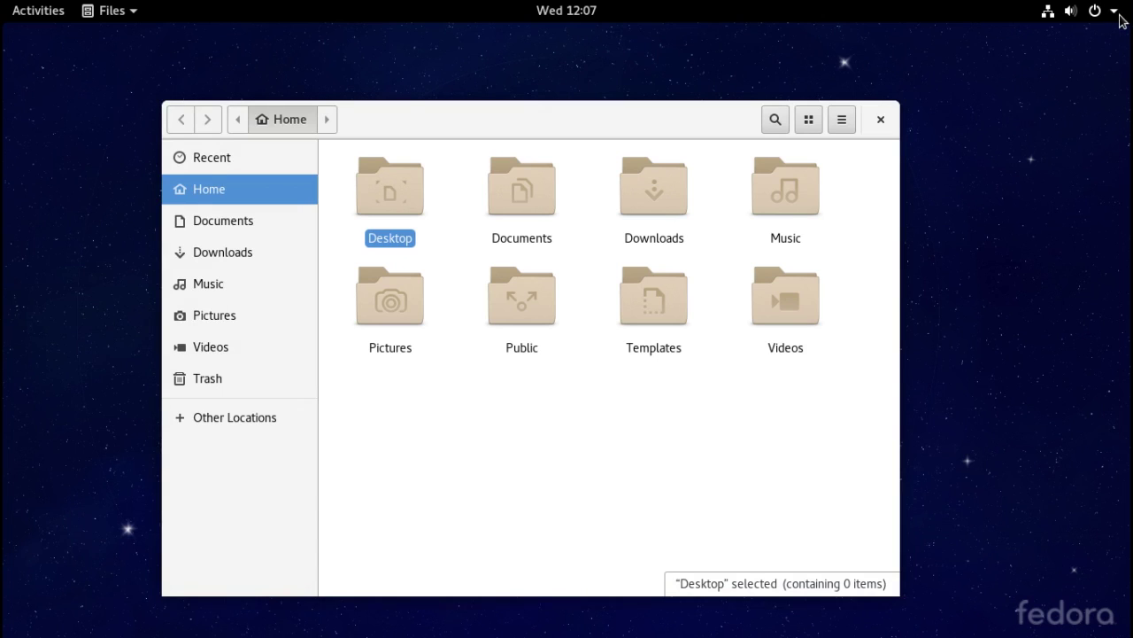
Log out of the desktop session and sign back in with the account password
click(1115, 12)
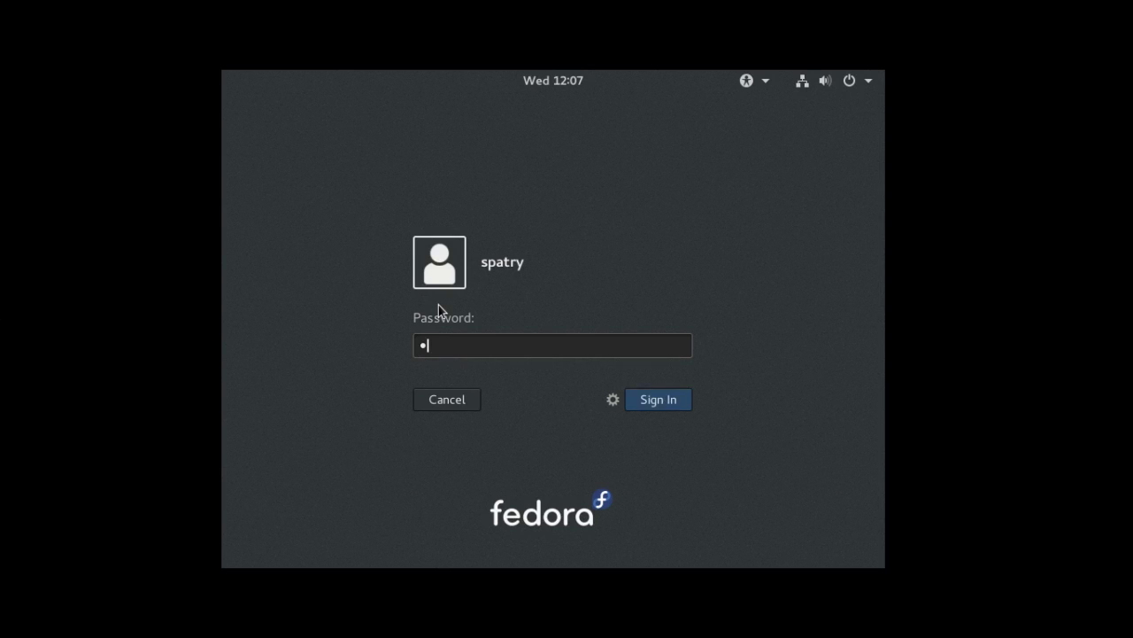
text(••)
key(Return)
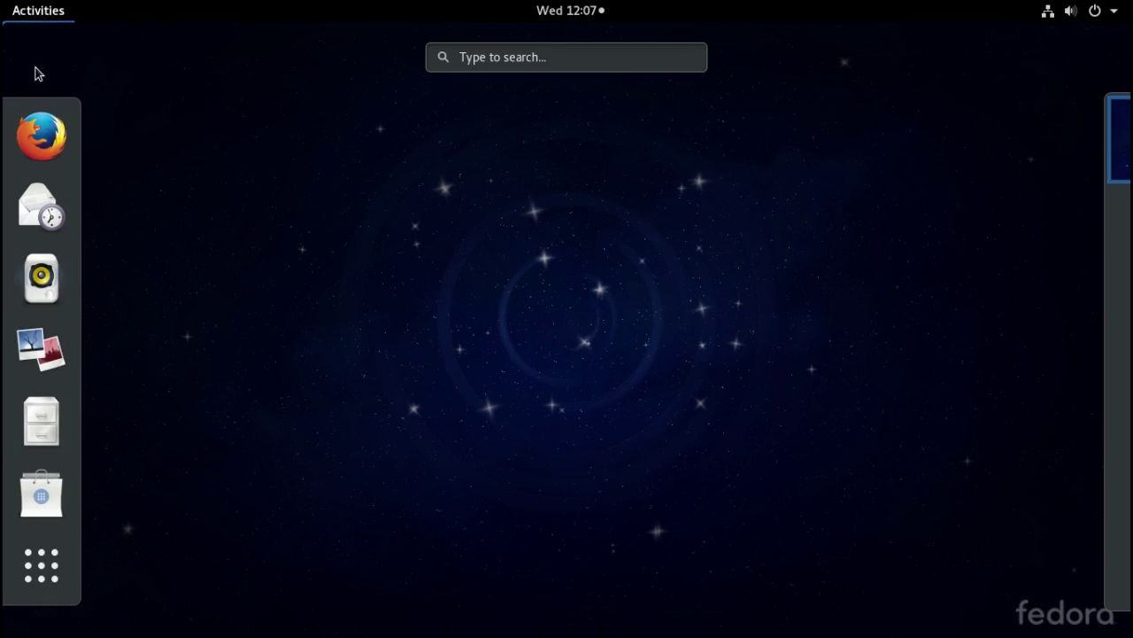
Open Files twice to examine the Home folder in the dark theme, moving the window once and closing it each time
click(48, 424)
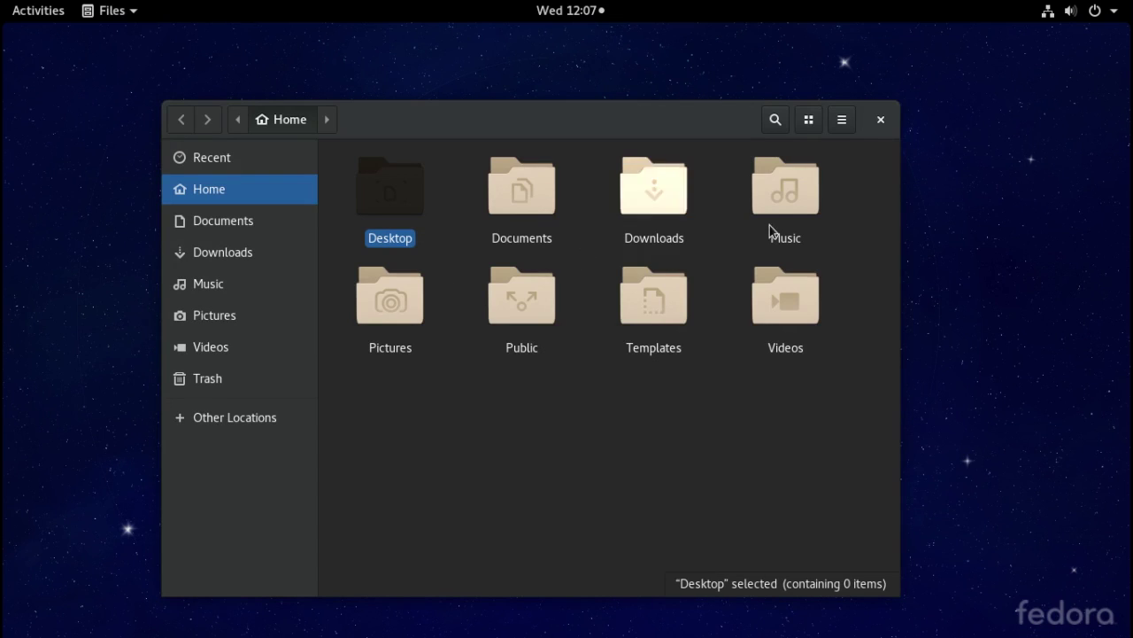
drag(656, 124, 696, 106)
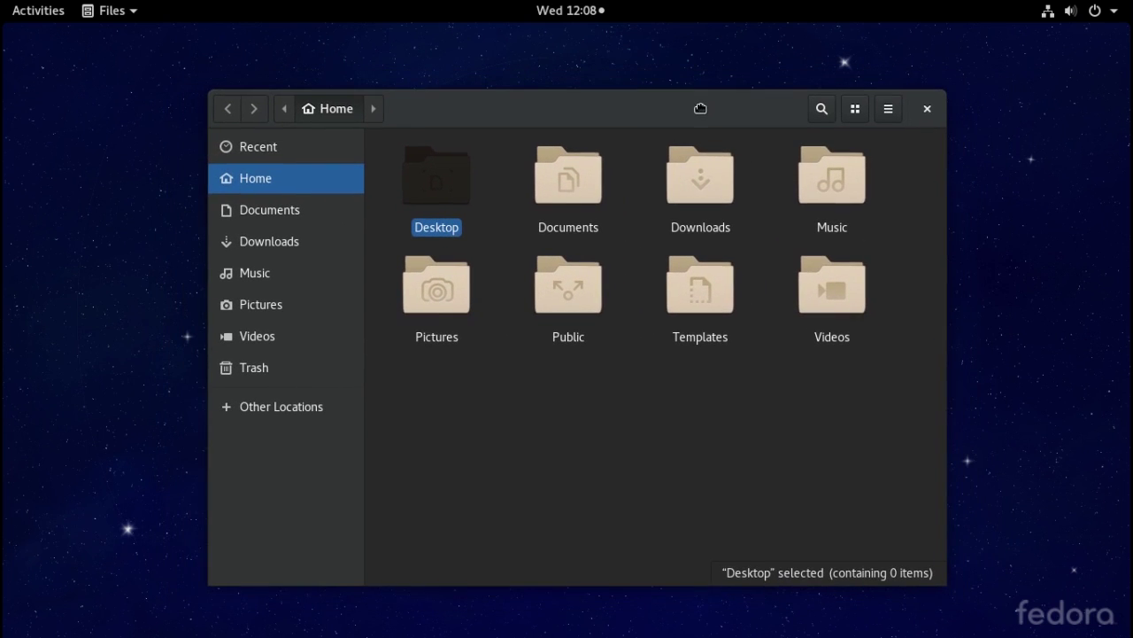
click(928, 109)
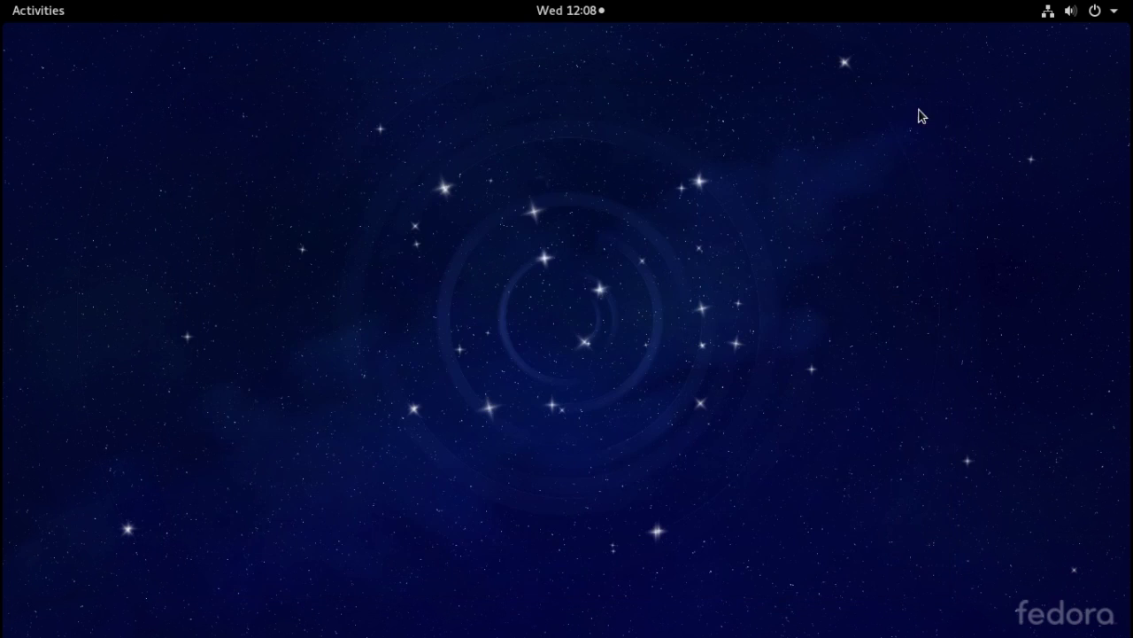
click(40, 14)
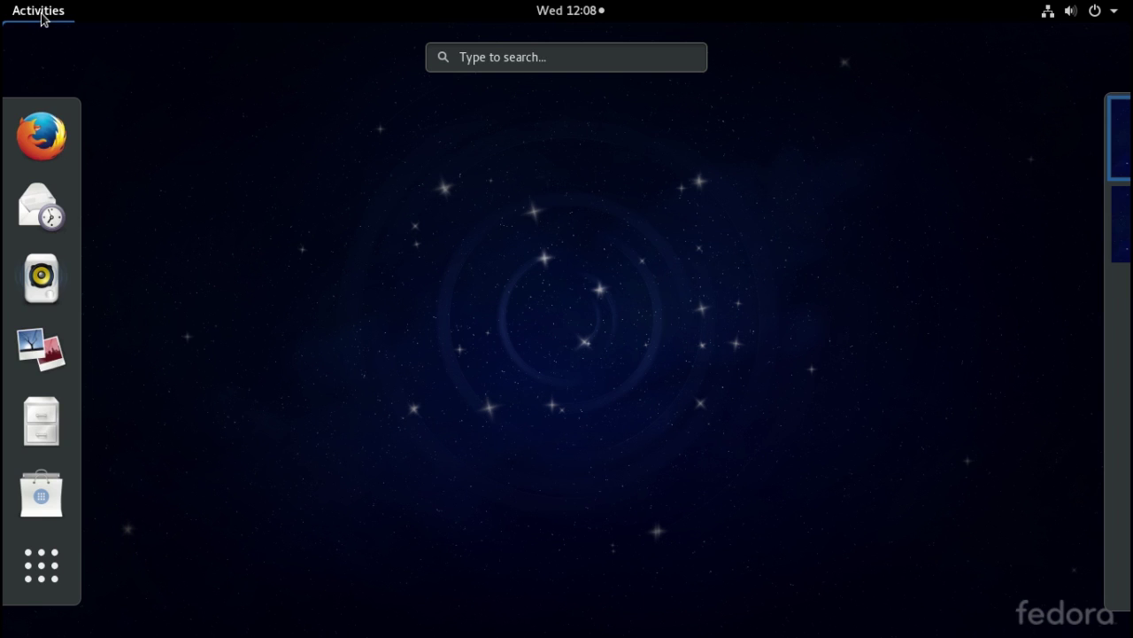
click(41, 419)
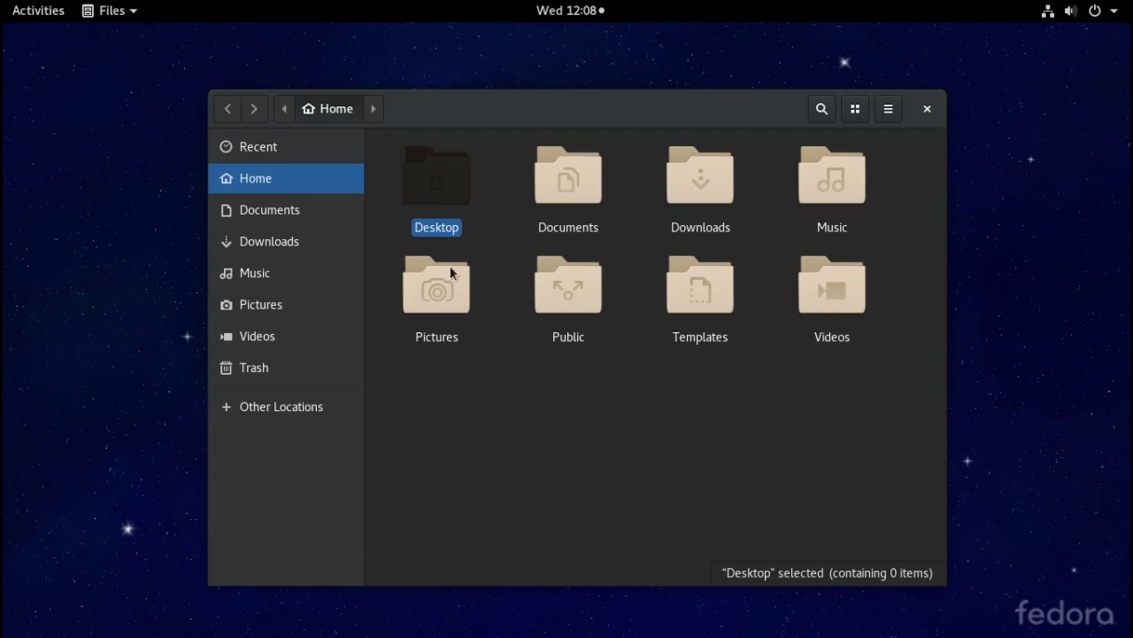
click(928, 108)
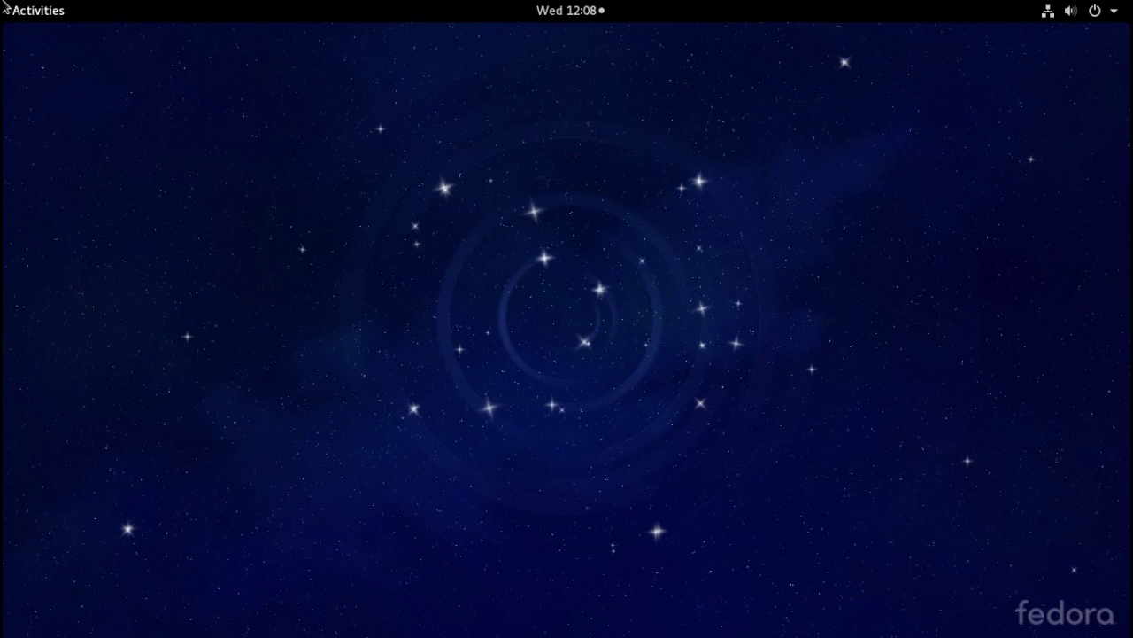
Open Software and look over its featured application, editor's picks, recommended graphics applications and categories
click(32, 16)
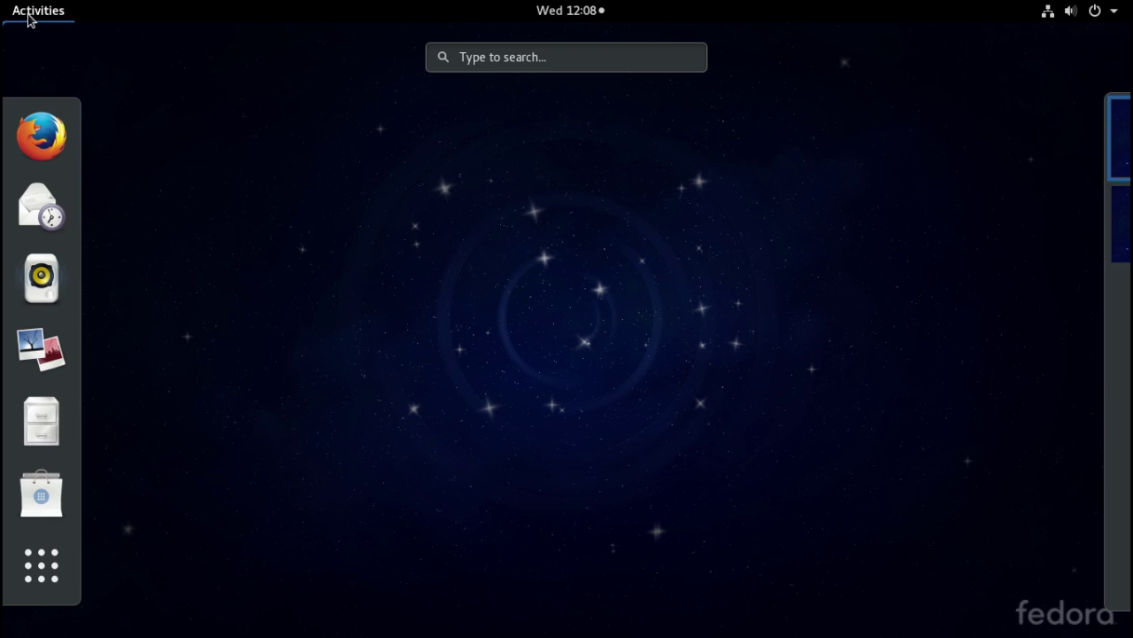
click(39, 496)
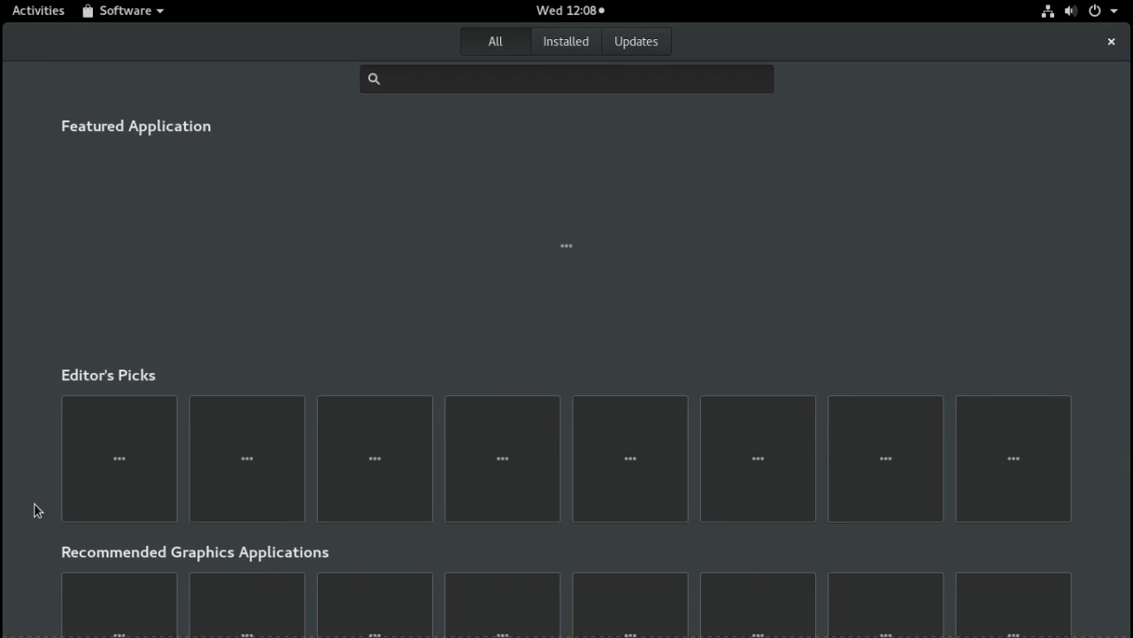
scroll(1105, 142, down, 5)
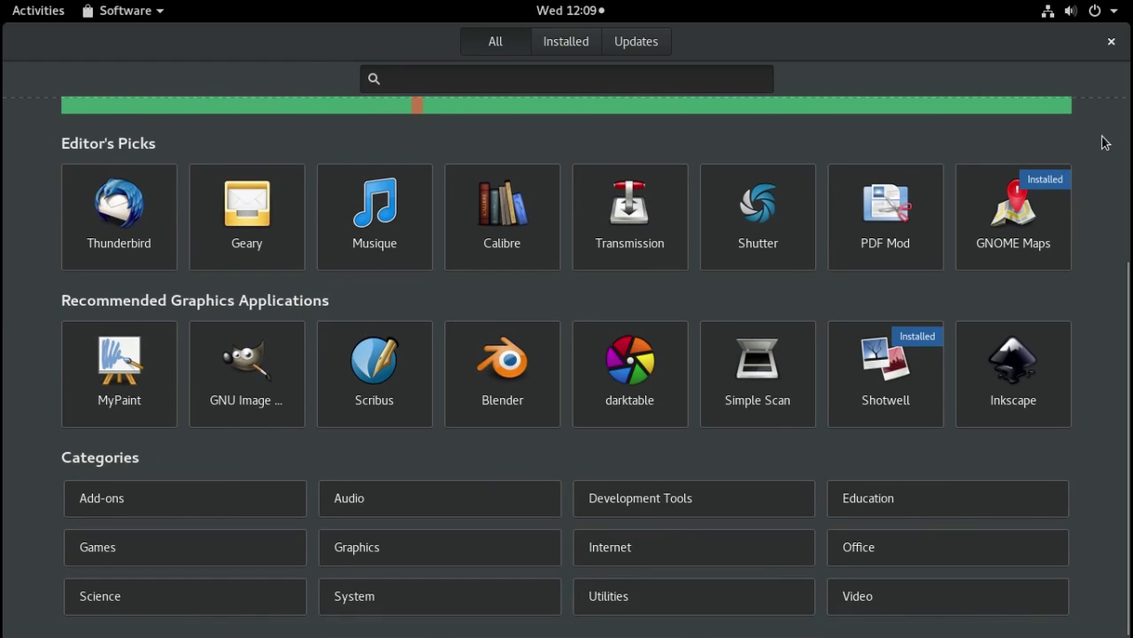
scroll(1105, 141, up, 5)
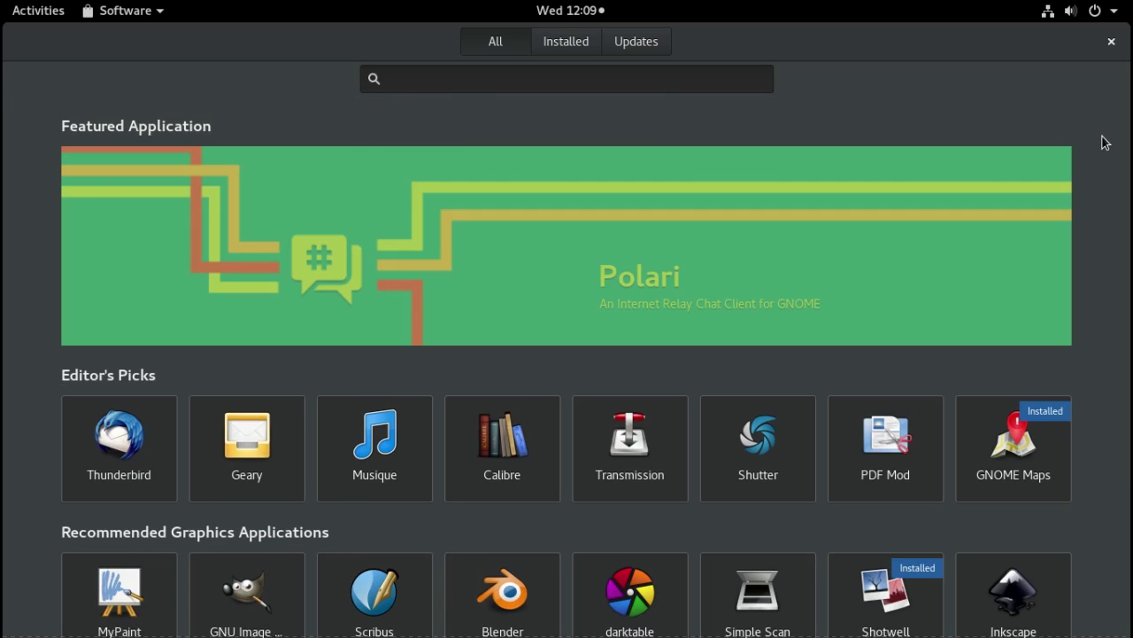
Search Software for "package manager", install Yum Extender (DNF), and close Software
click(574, 82)
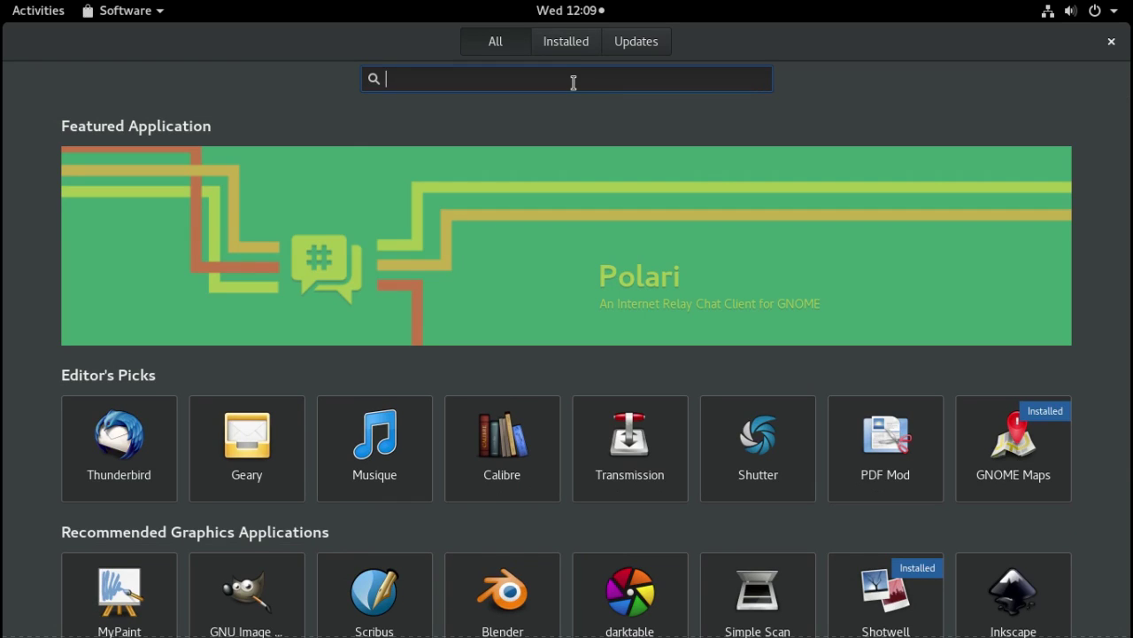
text(pac)
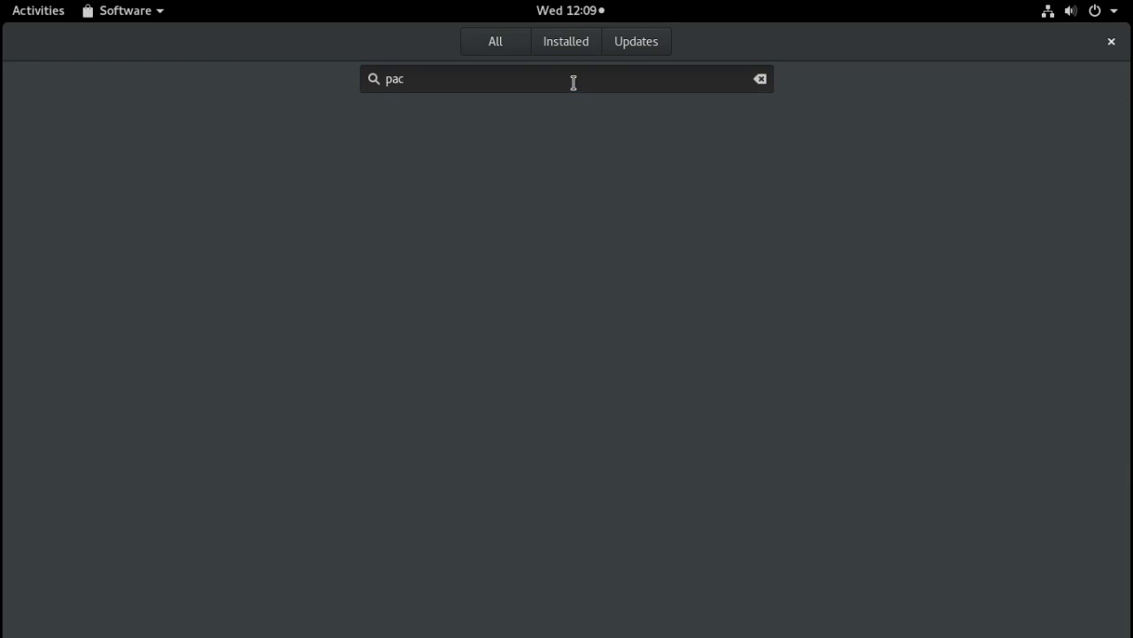
text(kage)
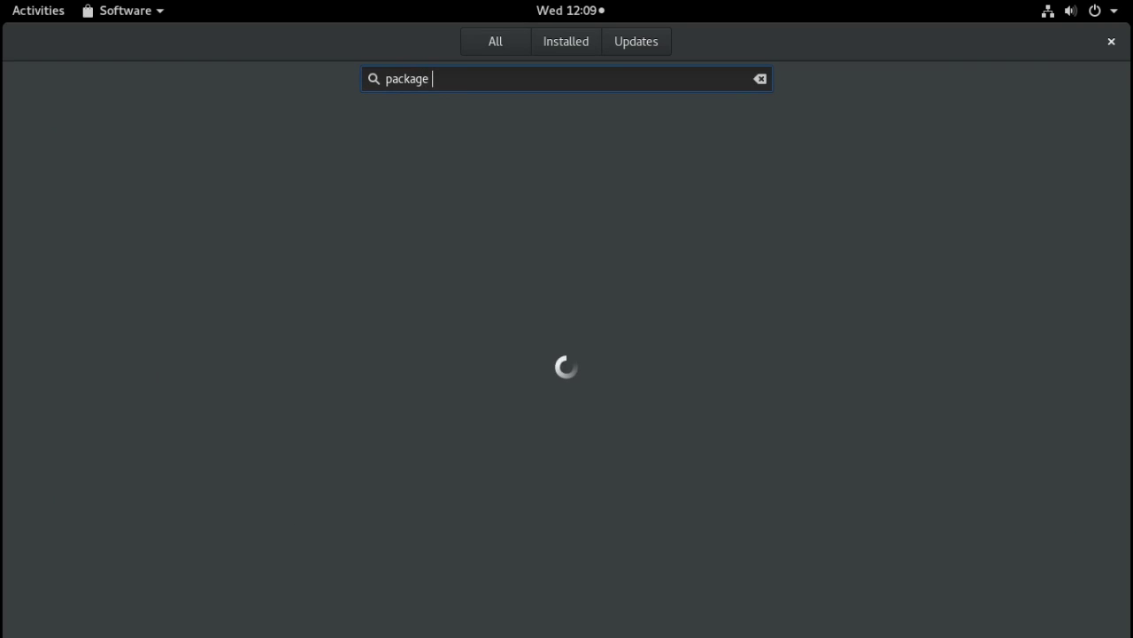
text( manager)
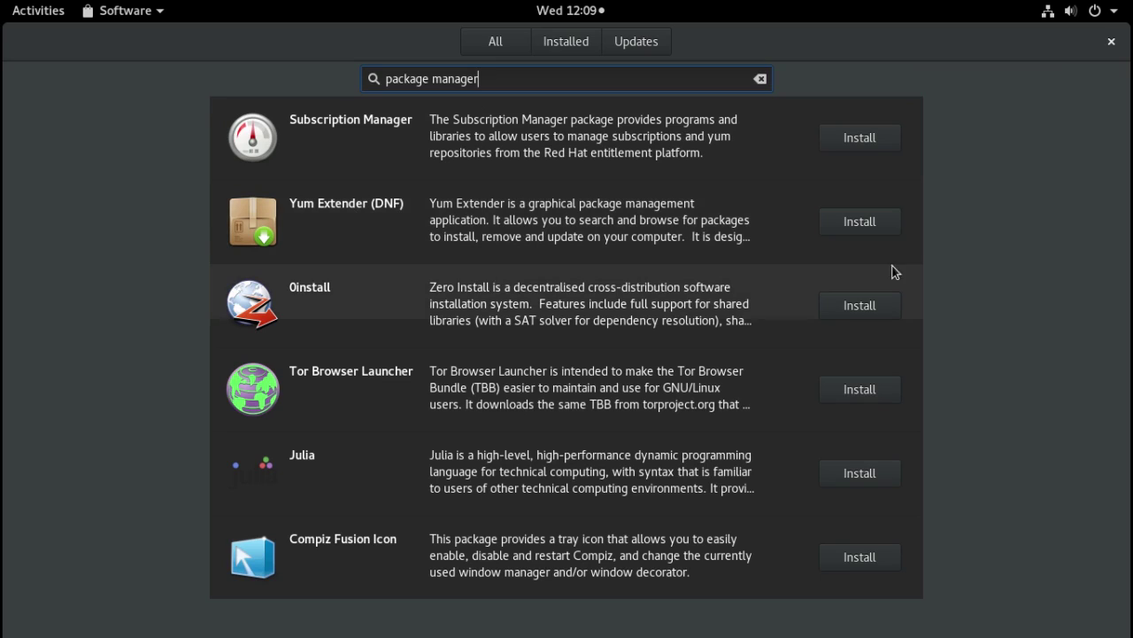
click(870, 227)
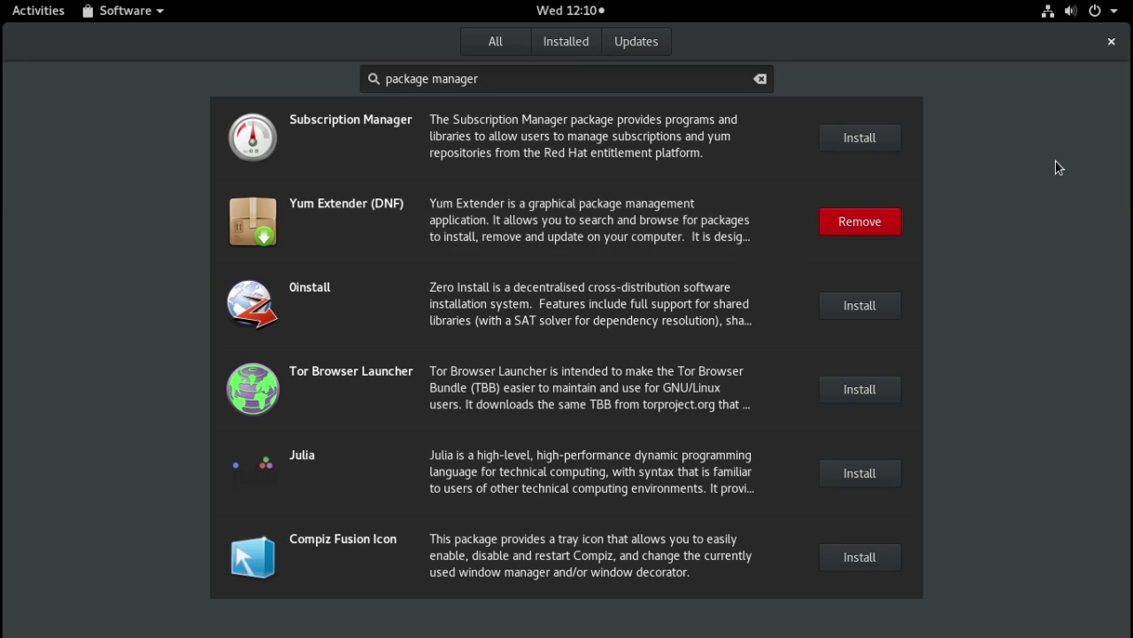
click(1113, 43)
Launch Yum Extender (DNF) from the full list of applications
click(43, 20)
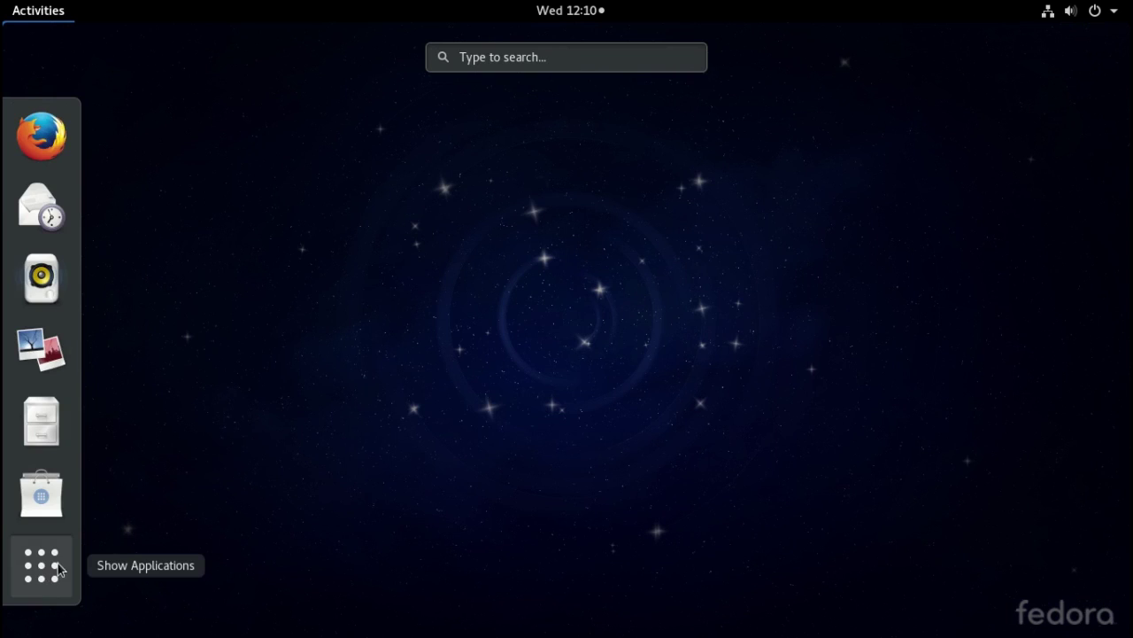
click(44, 572)
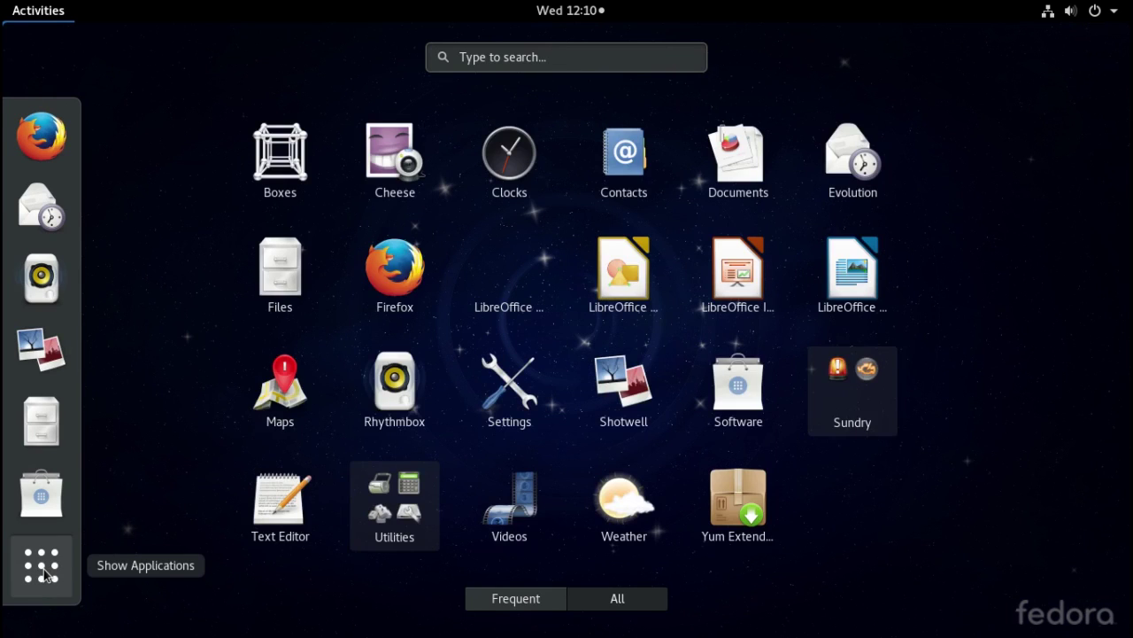
click(722, 494)
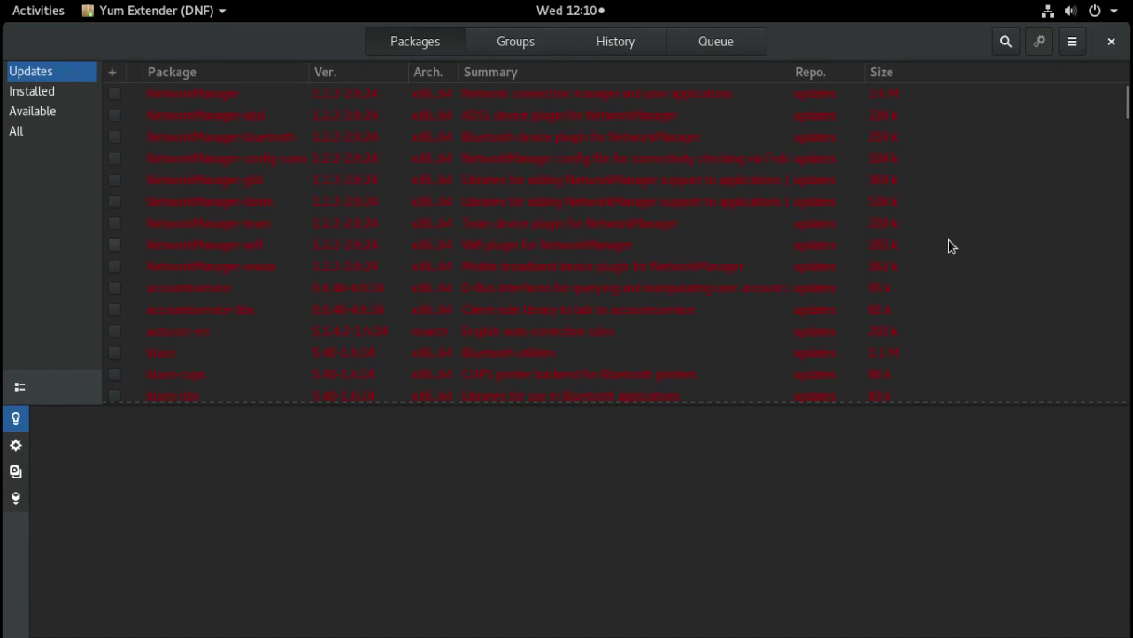
Examine the whole list of package updates in Yum Extender and return to its beginning
scroll(1011, 198, down, 10)
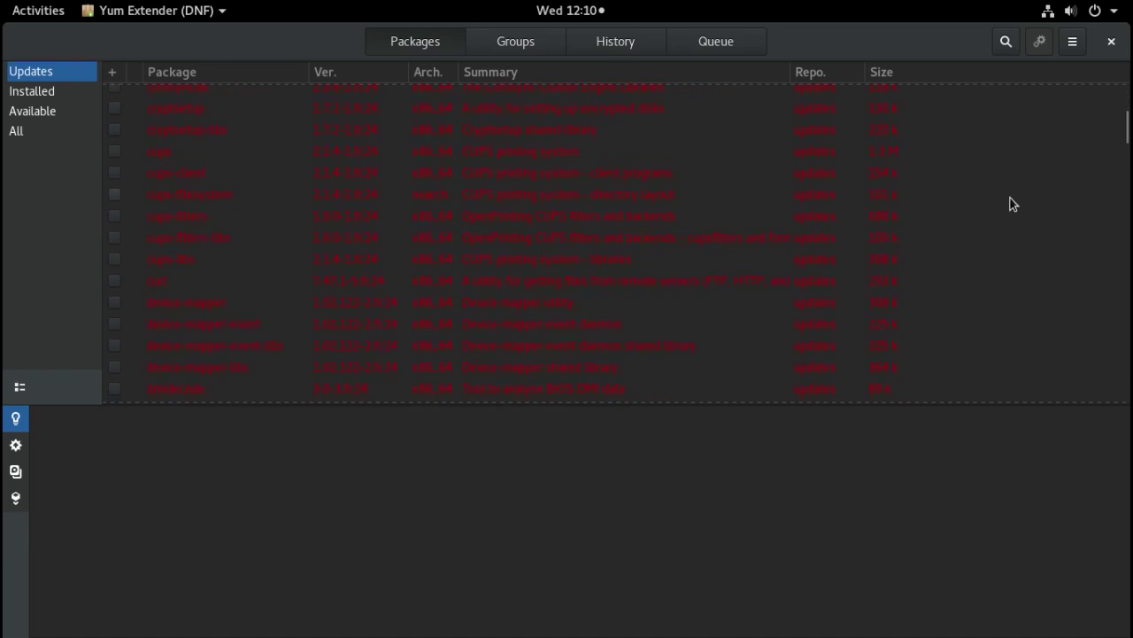
scroll(1010, 198, down, 10)
scroll(1010, 198, down, 5)
scroll(1010, 198, down, 10)
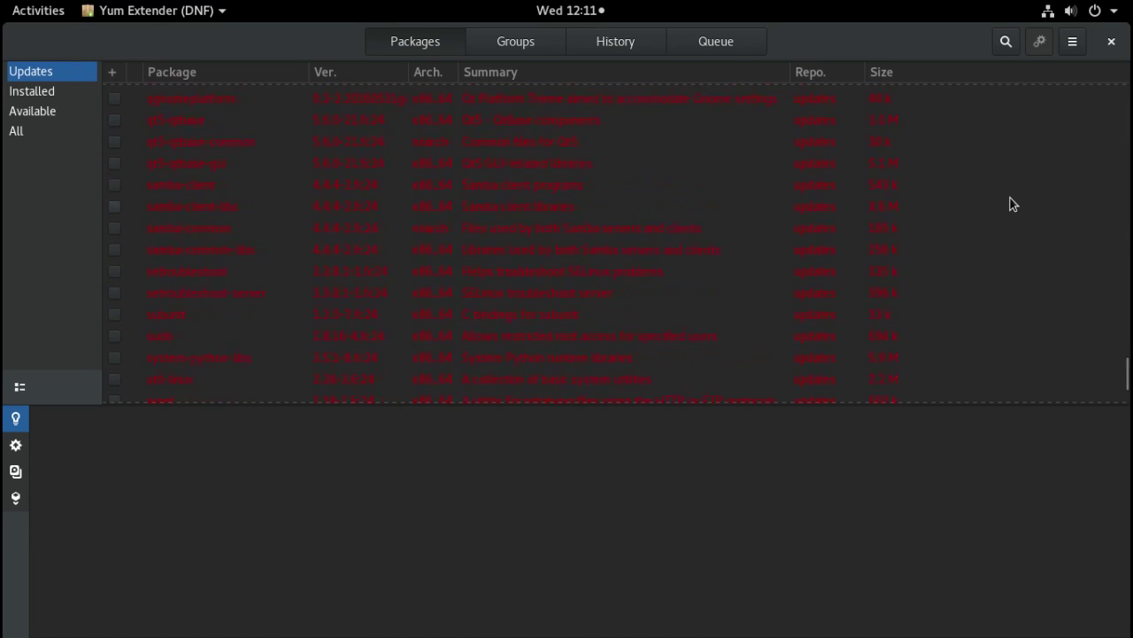
scroll(1046, 325, up, 10)
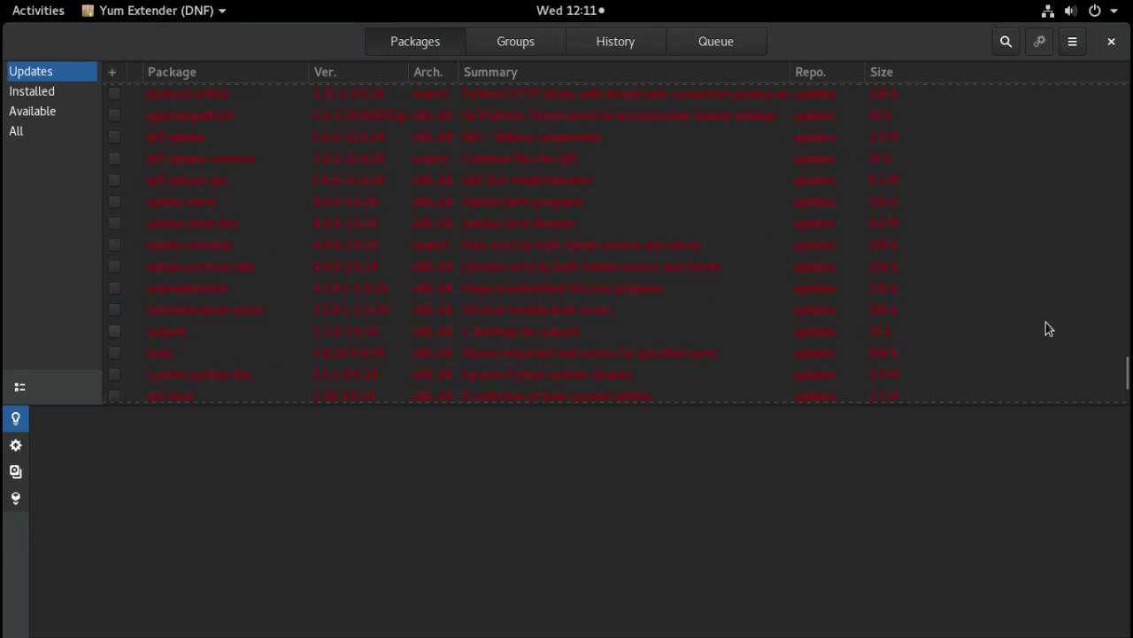
scroll(1046, 329, up, 10)
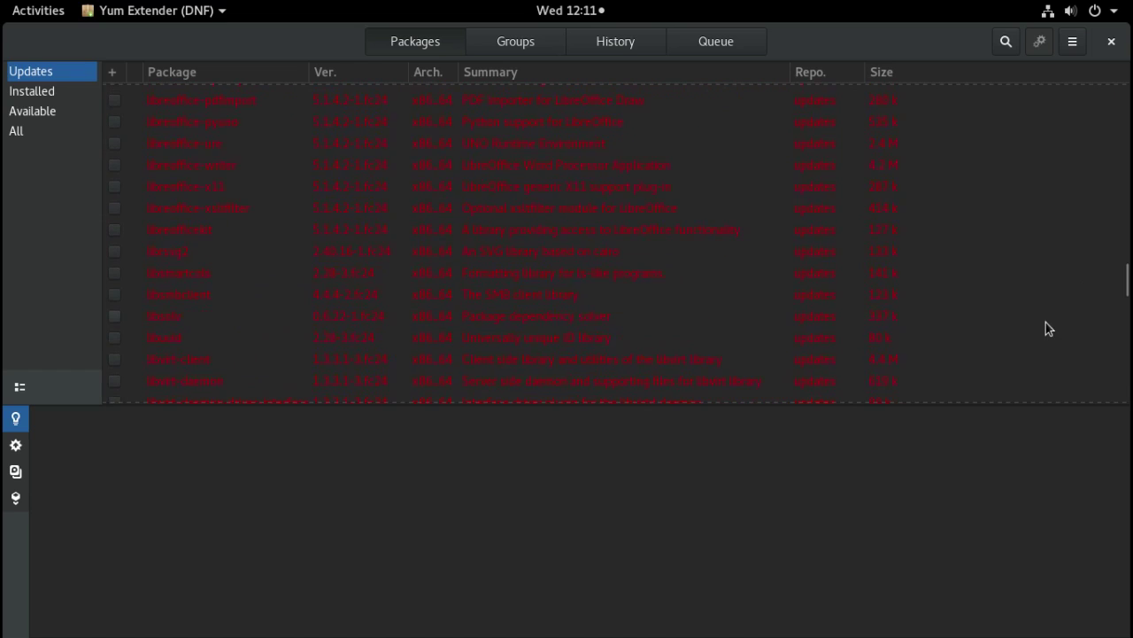
scroll(1045, 328, up, 10)
scroll(1048, 328, up, 10)
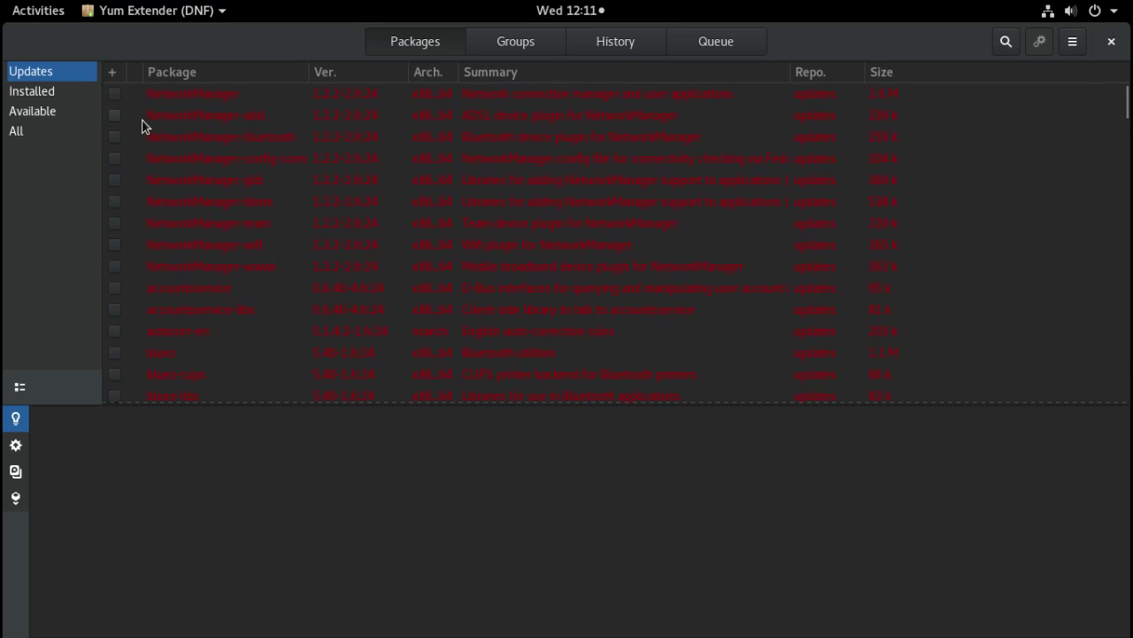
List the installed packages, followed by the available packages
click(44, 93)
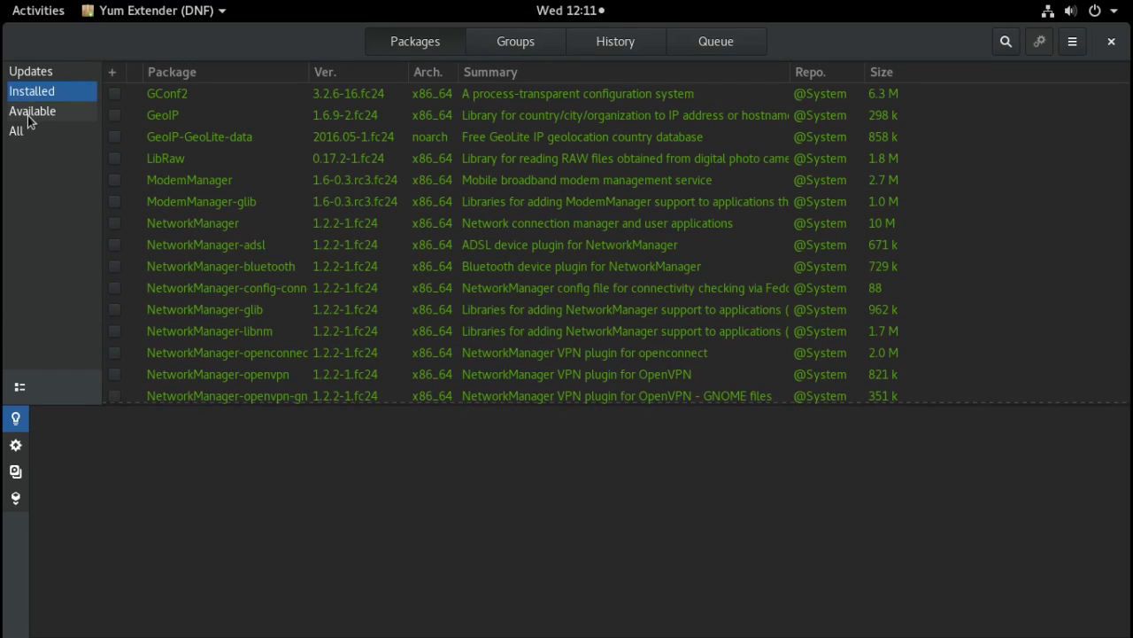
click(30, 111)
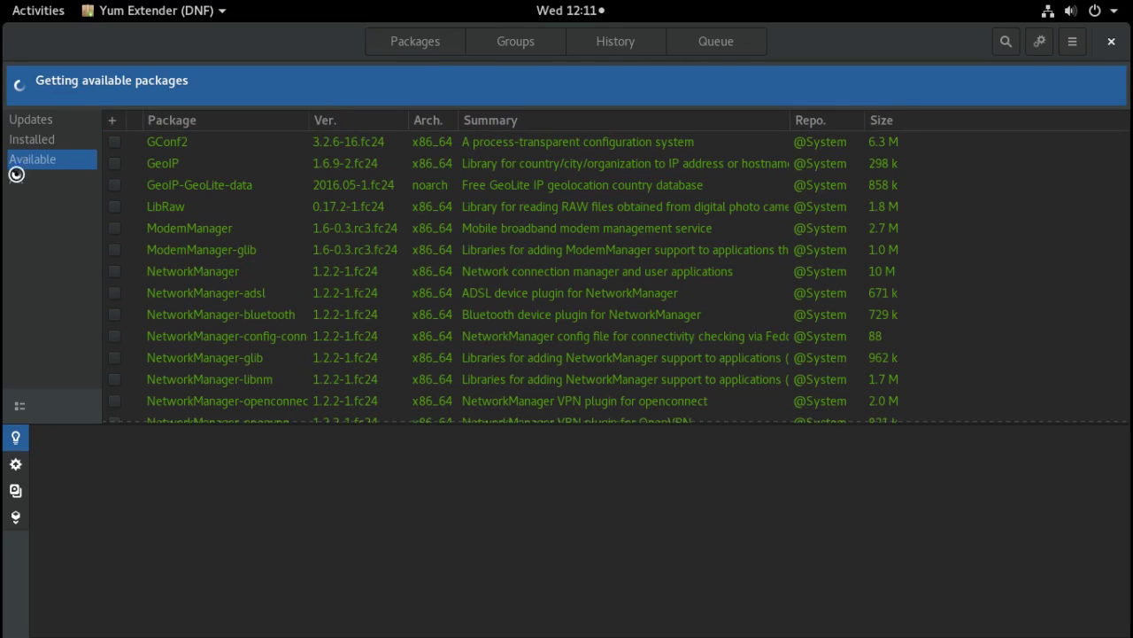